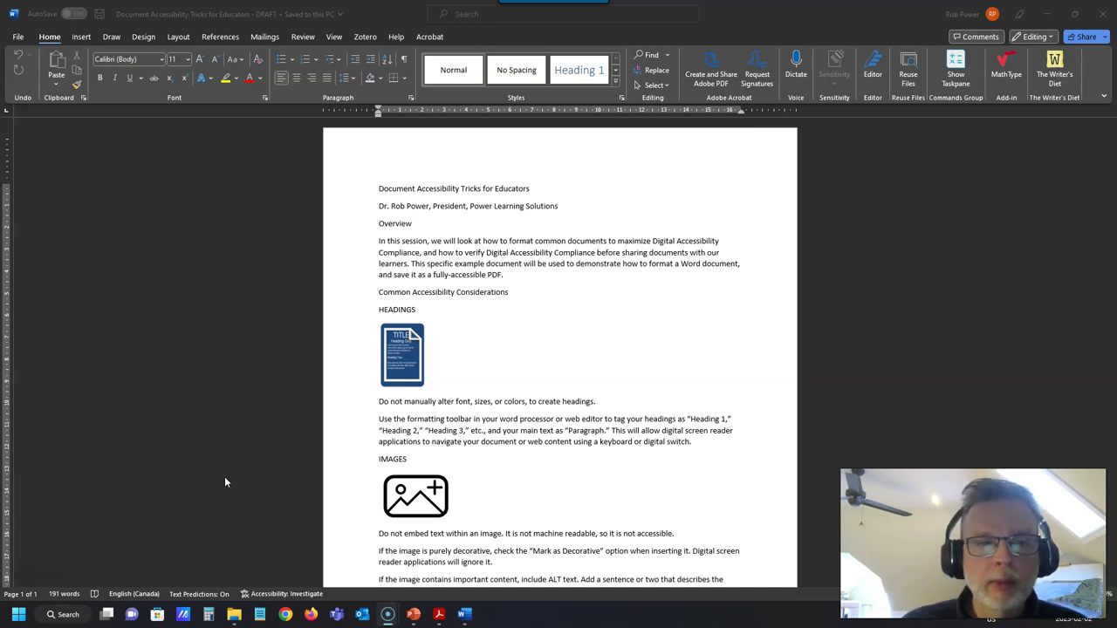
Give the document title line the Heading 1 style with an Automatic (black) font colour.
scroll(393, 461, "down", 5)
scroll(410, 463, "up", 5)
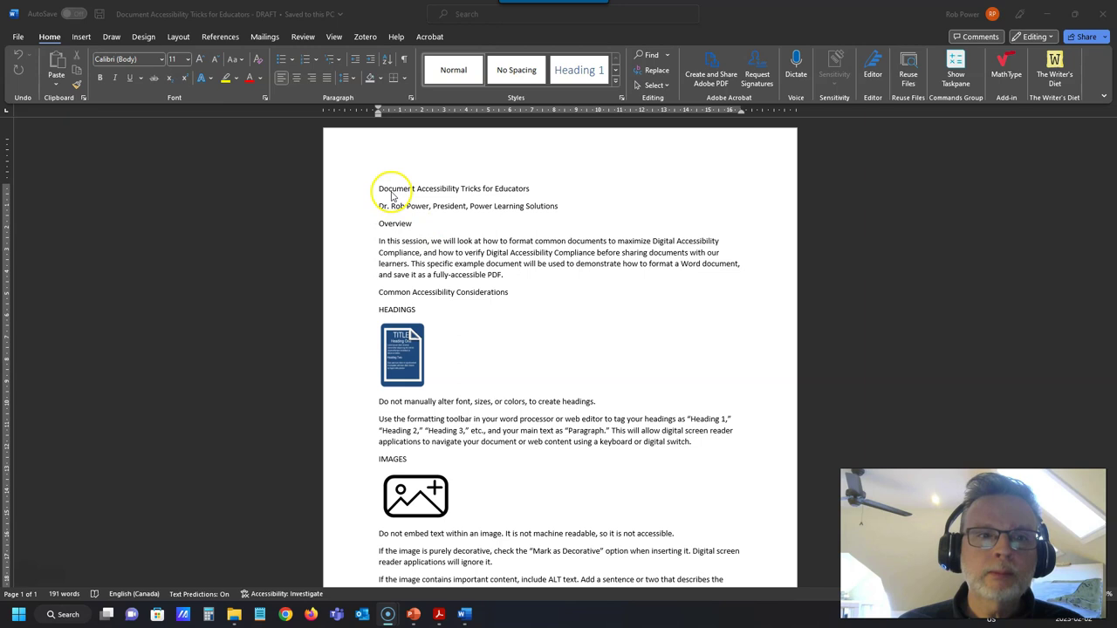
left_click_drag(380, 189, 535, 194)
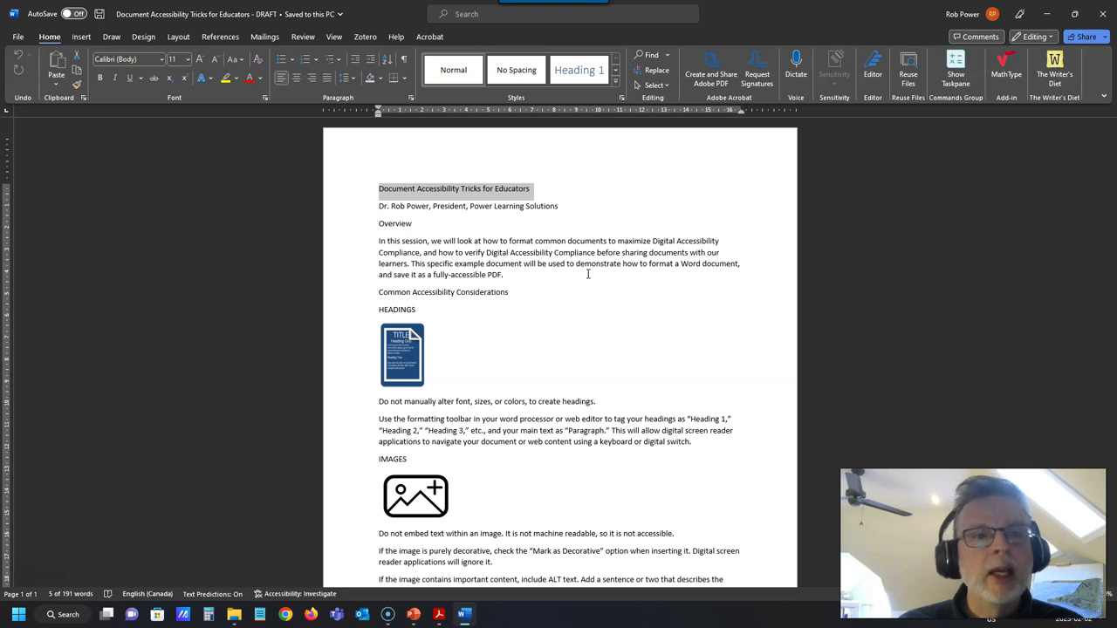
left_click(484, 252)
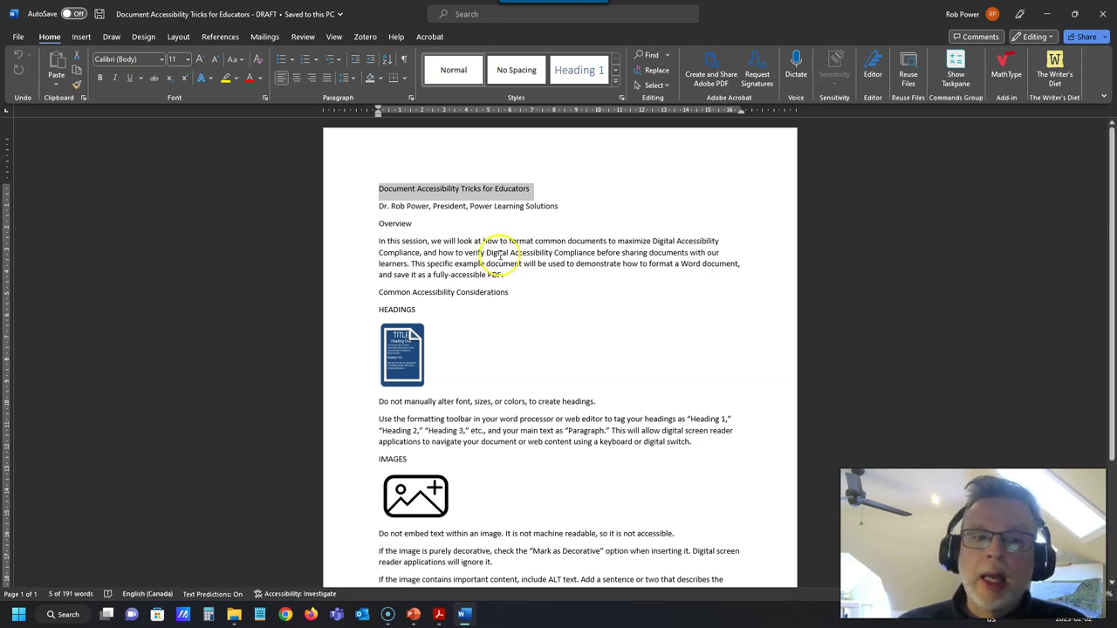
scroll(491, 252, "down", 3)
scroll(495, 254, "up", 3)
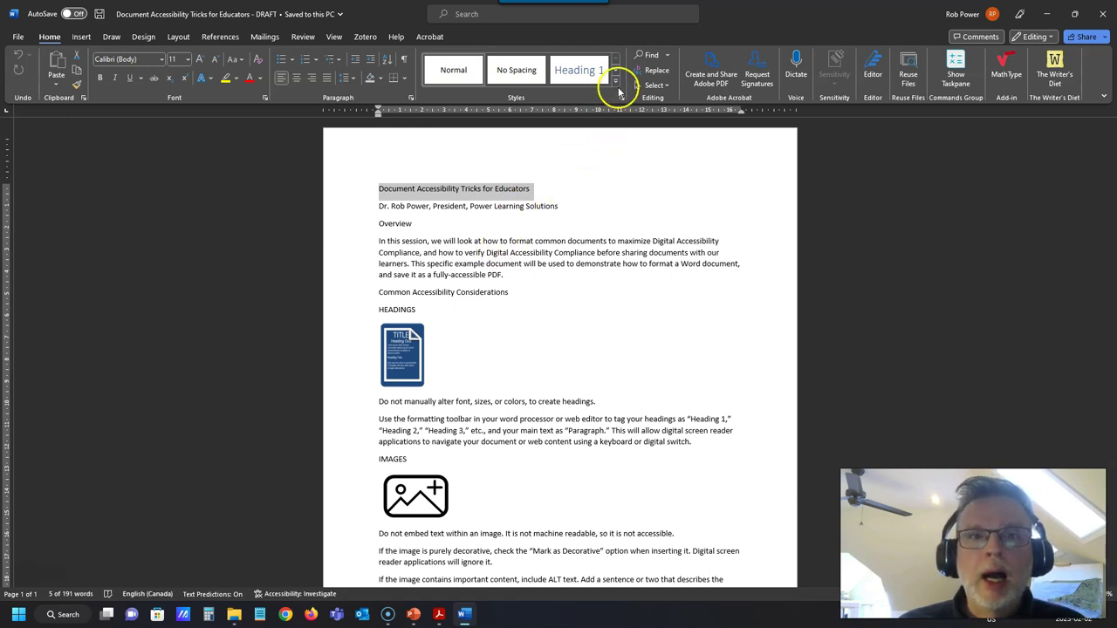
left_click(589, 79)
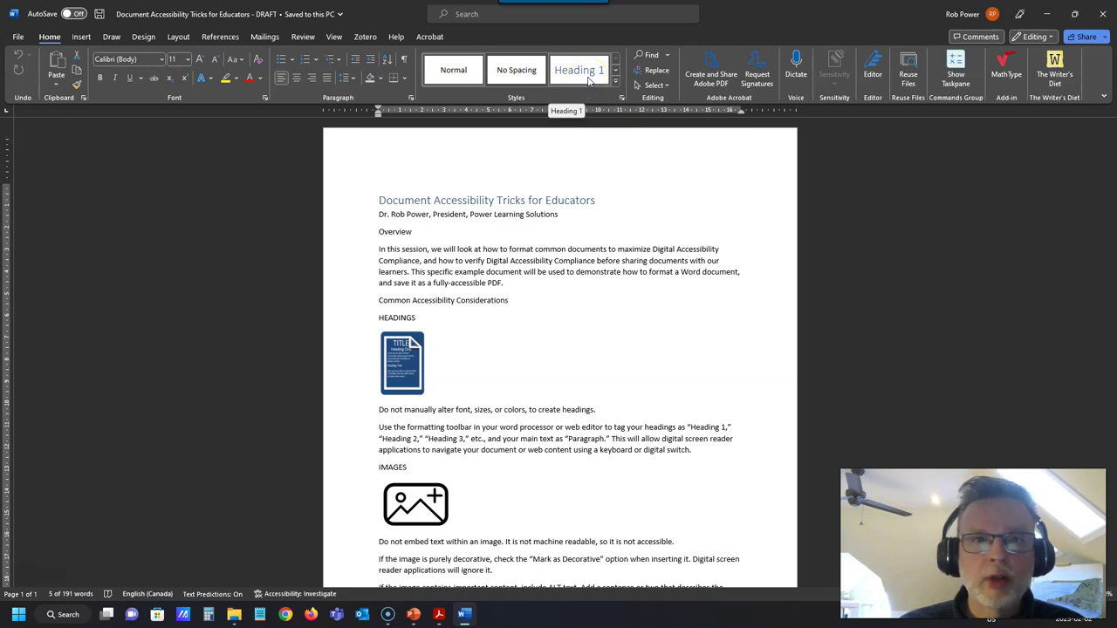
left_click(589, 79)
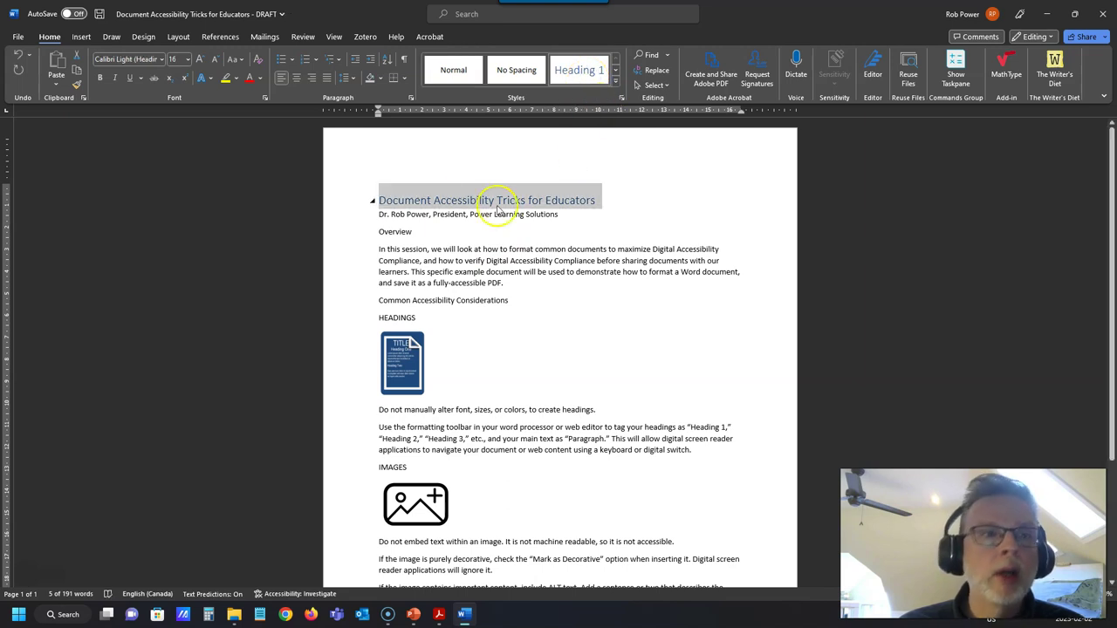
left_click(260, 77)
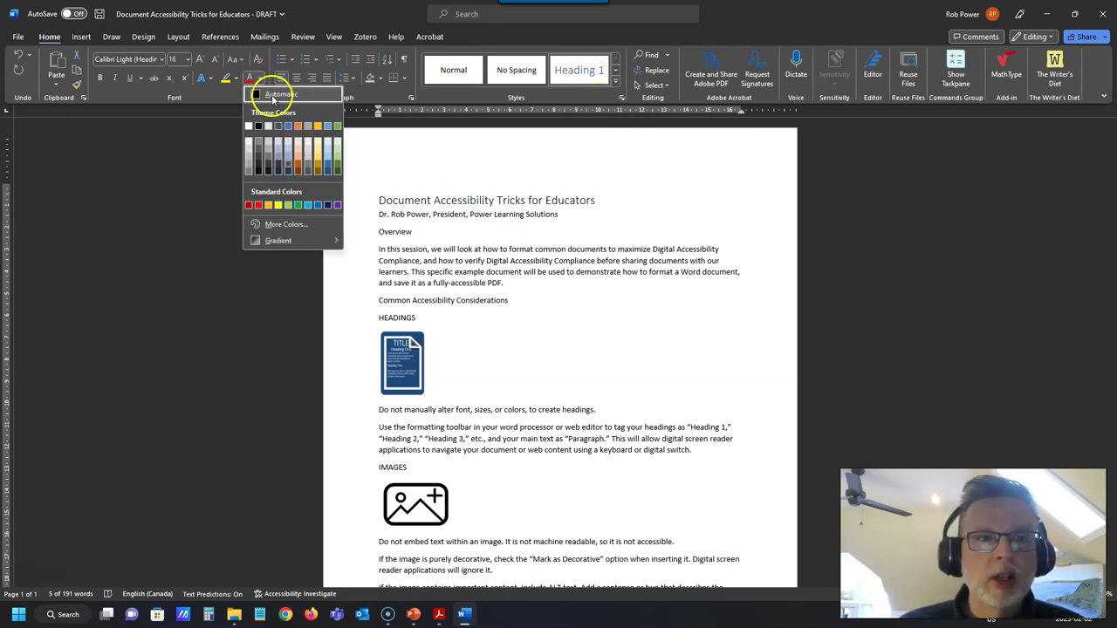
left_click(270, 96)
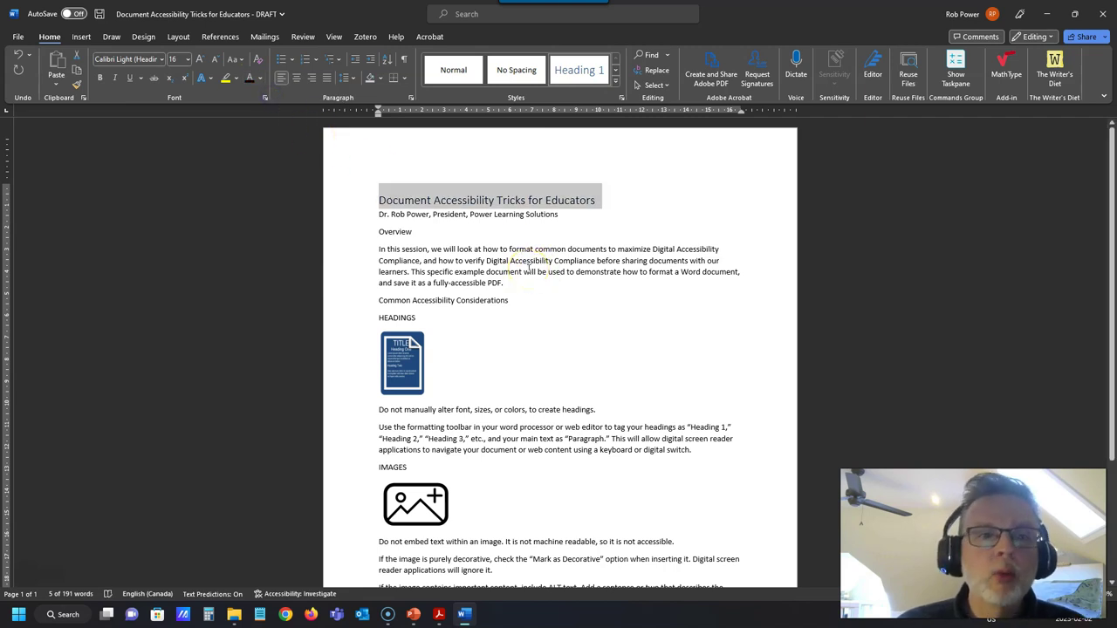
Make Overview a Heading 2 and update the Heading 1 style to match the black title.
left_click(321, 232)
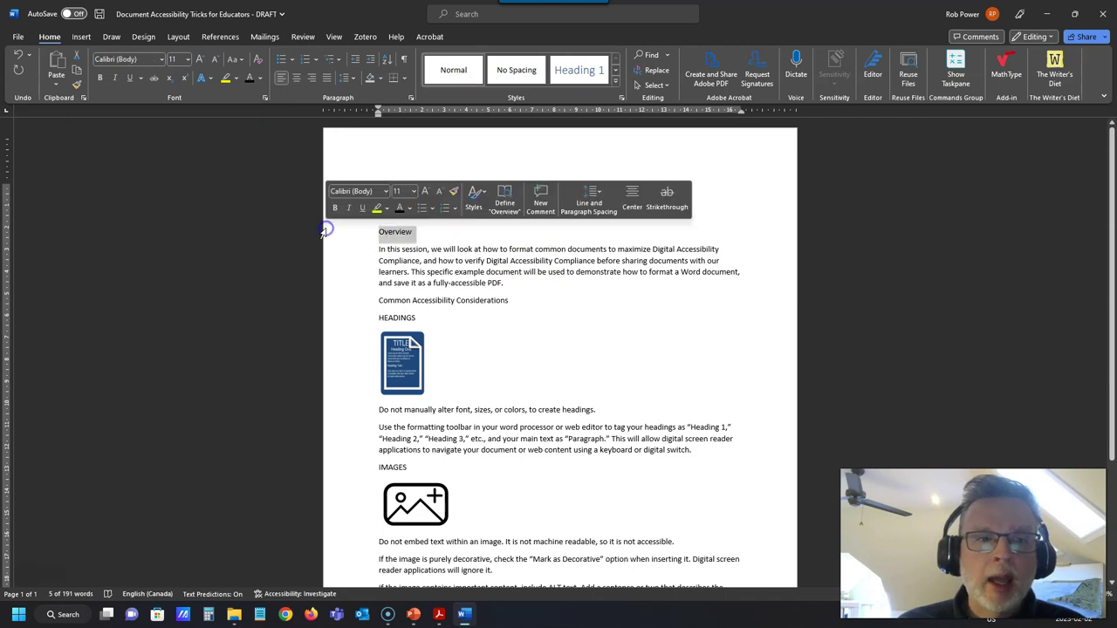
left_click(616, 84)
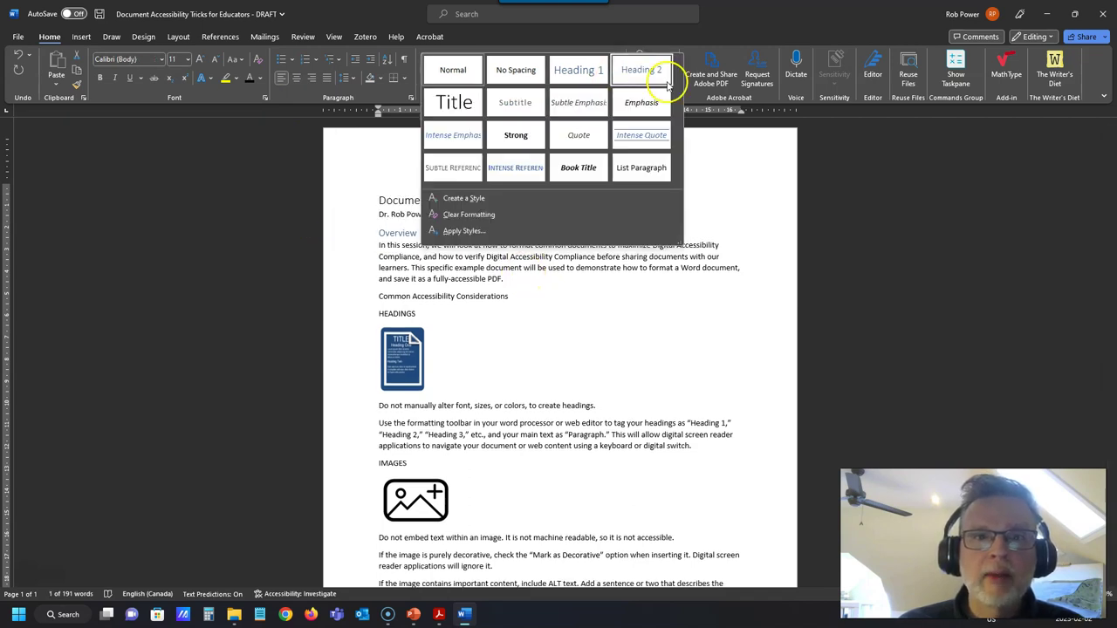
left_click(643, 73)
left_click(480, 195)
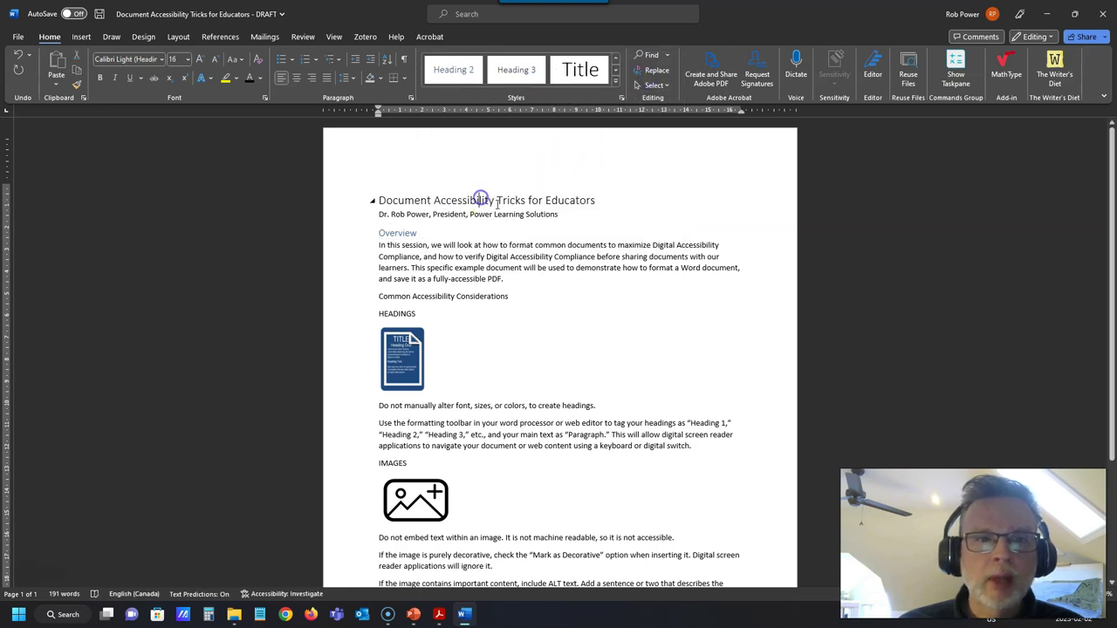
right_click(579, 70)
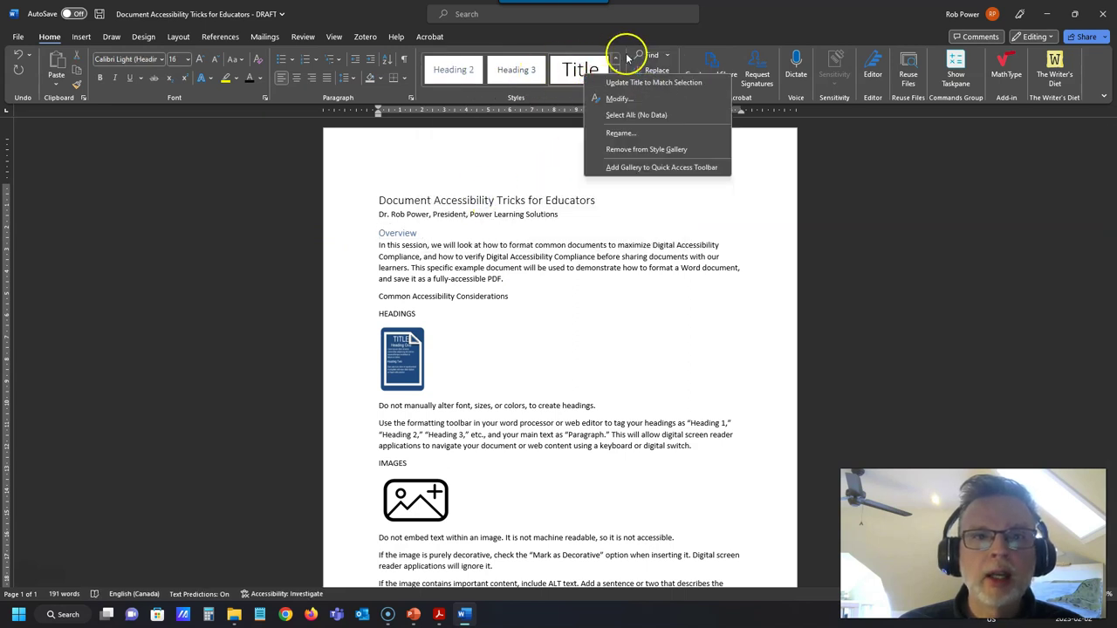
left_click(616, 58)
right_click(580, 72)
left_click(594, 88)
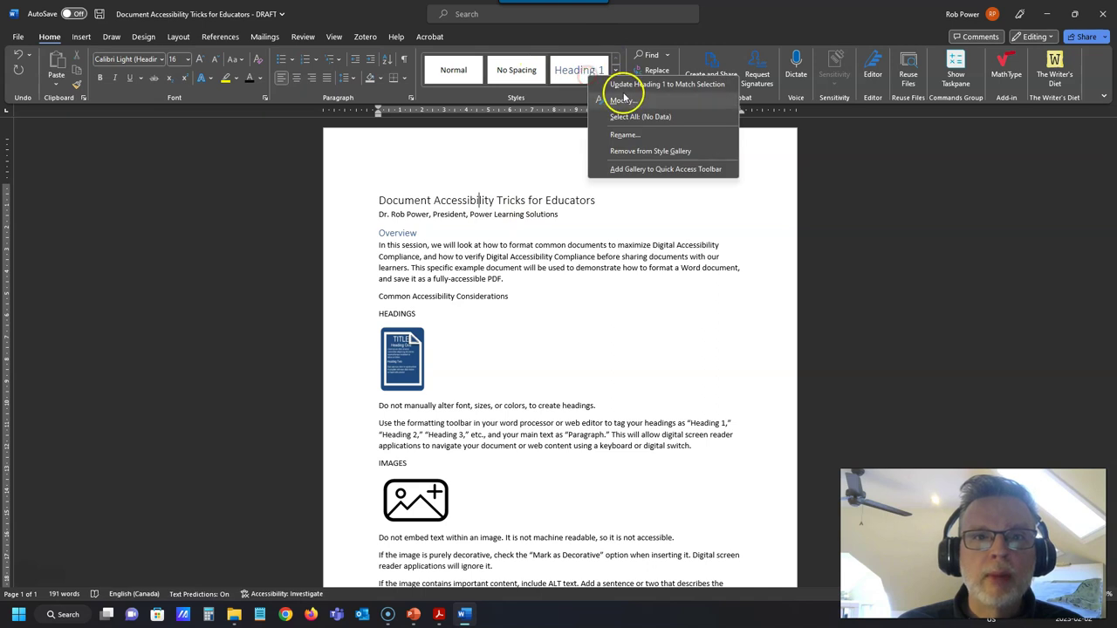
Update the Heading 2 style to match the Overview heading.
left_click(335, 233)
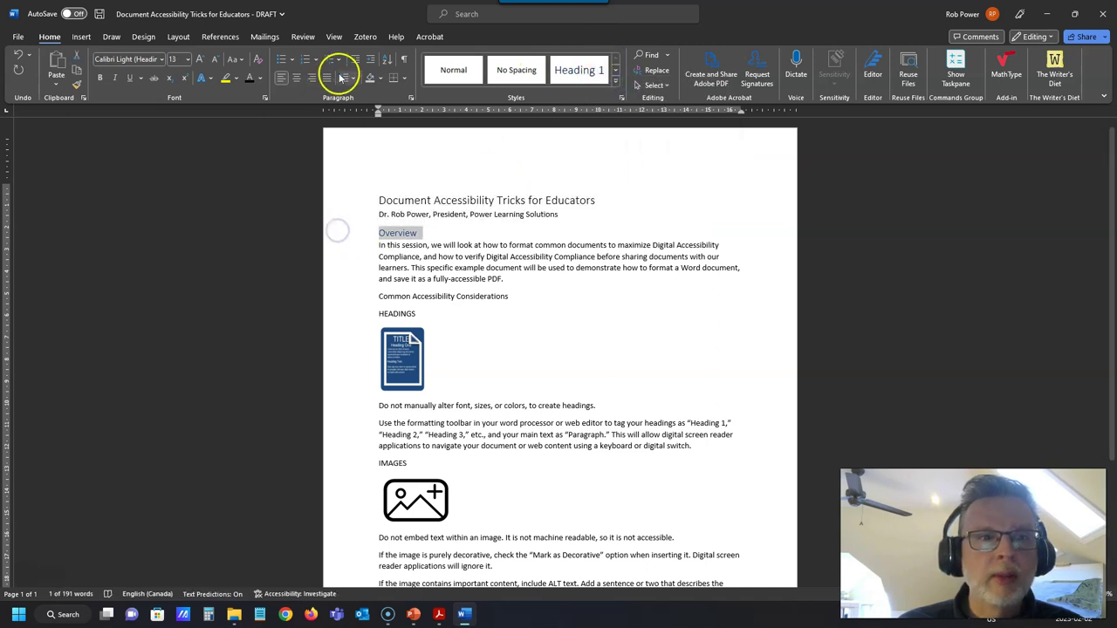
left_click(614, 81)
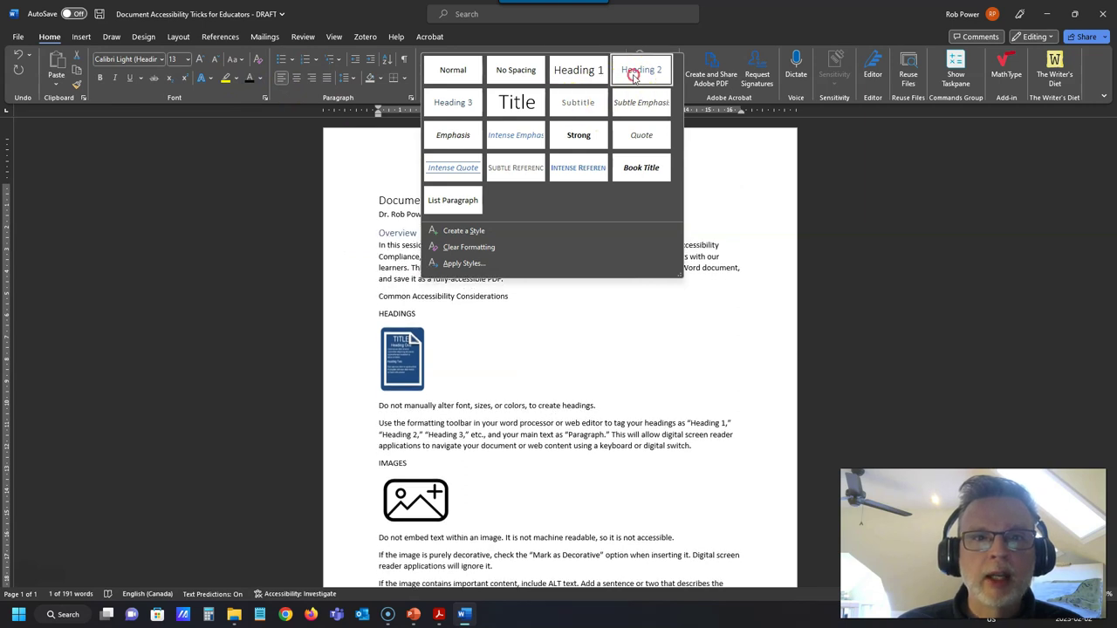
right_click(641, 72)
left_click(663, 81)
left_click(577, 313)
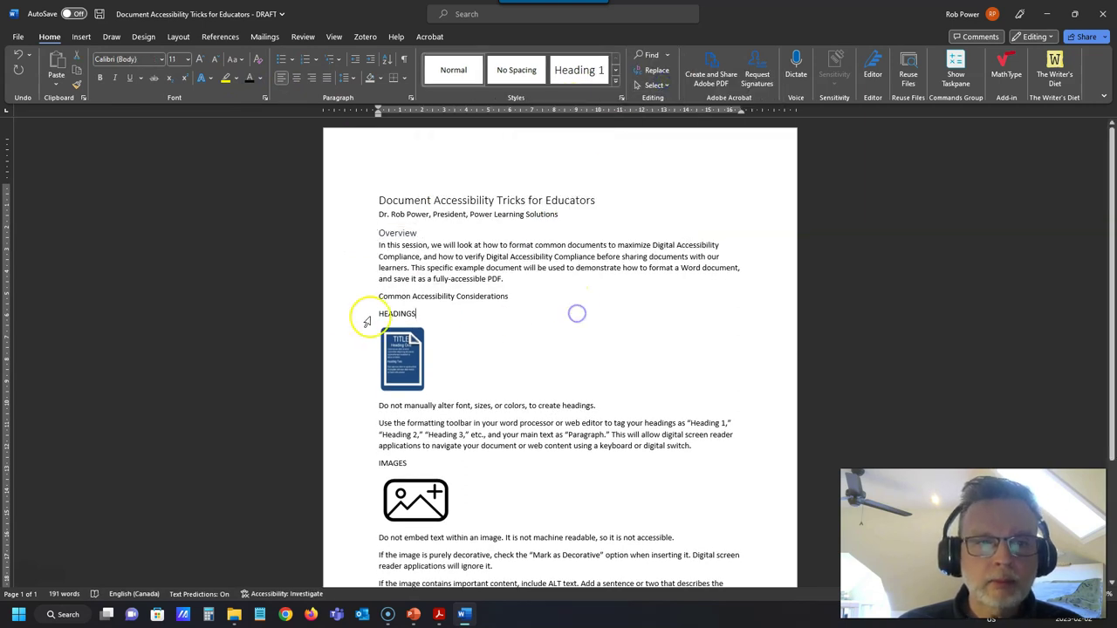
Make HEADINGS a Heading 2 and Common Accessibility Considerations a Heading 1.
left_click(336, 320)
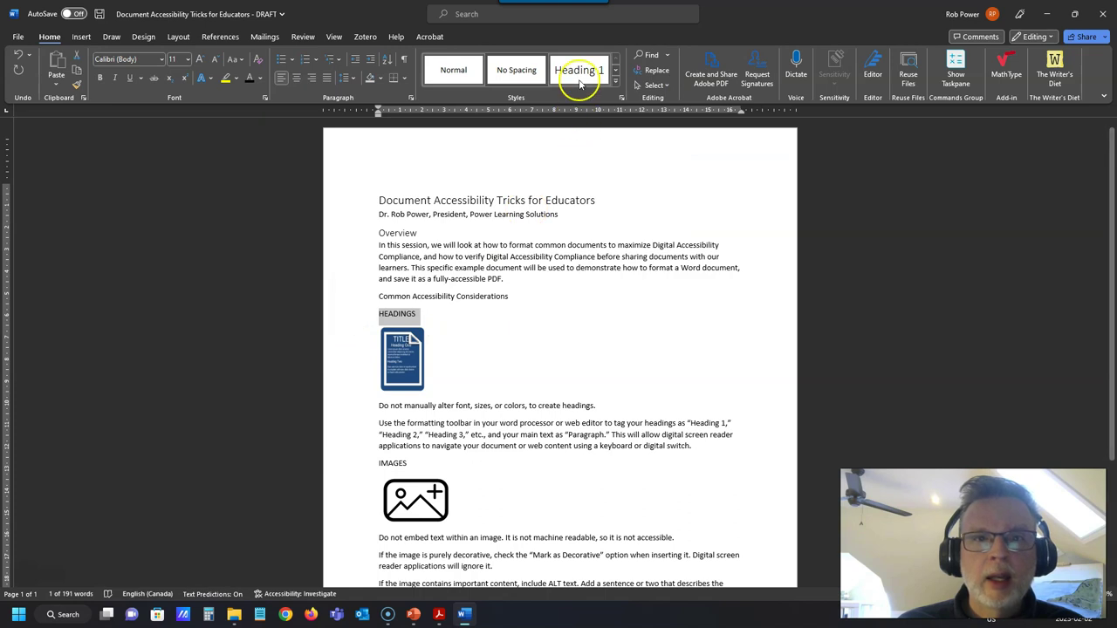
left_click(615, 81)
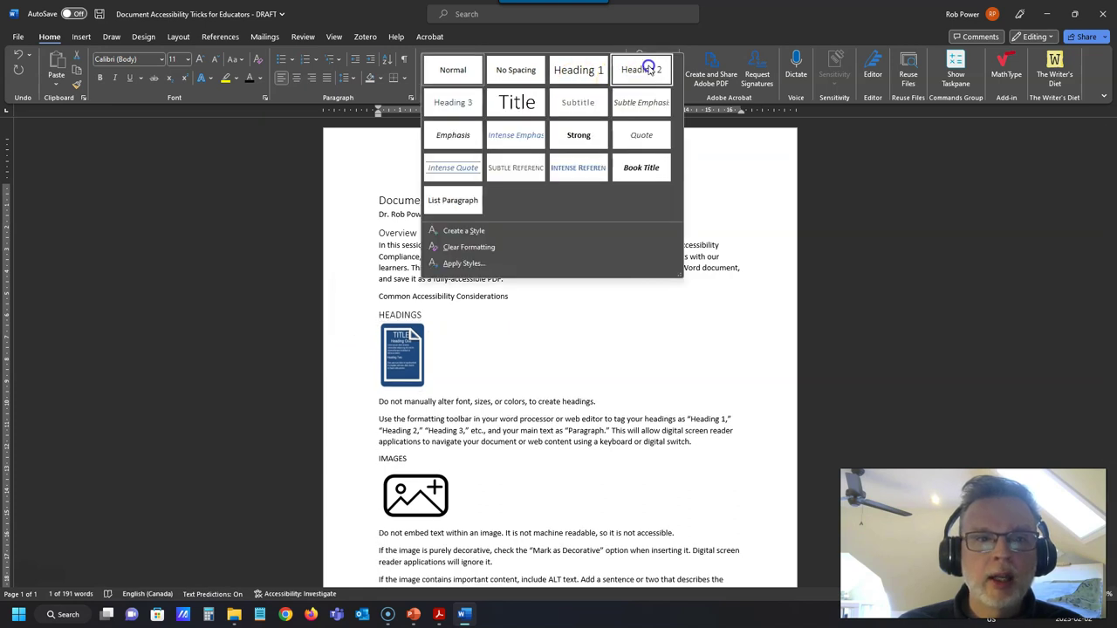
left_click(641, 72)
left_click(341, 299)
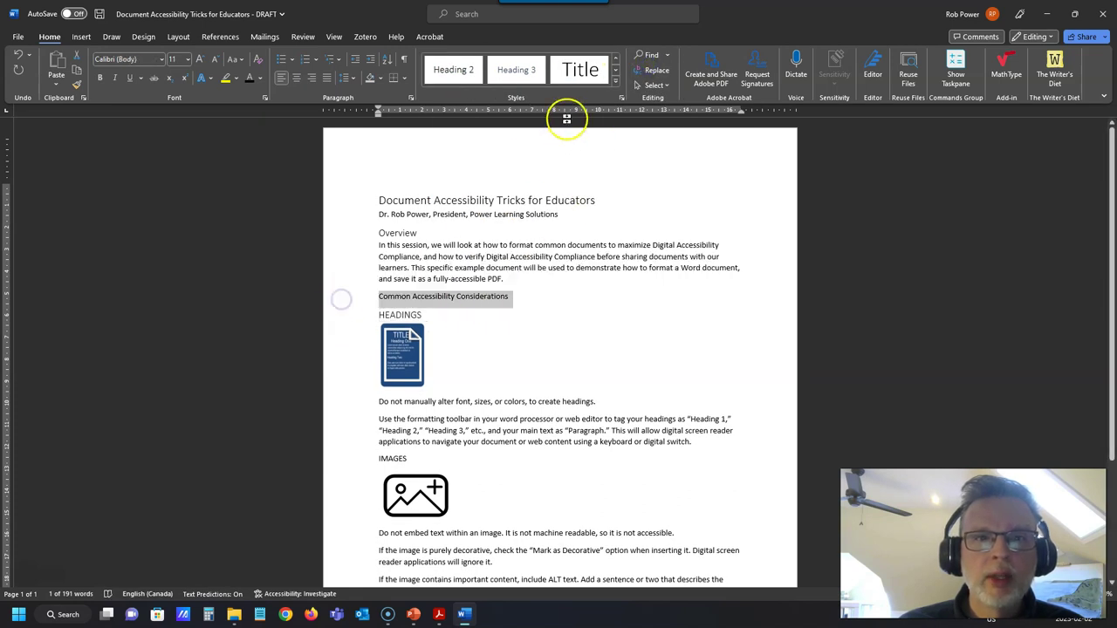
left_click(615, 81)
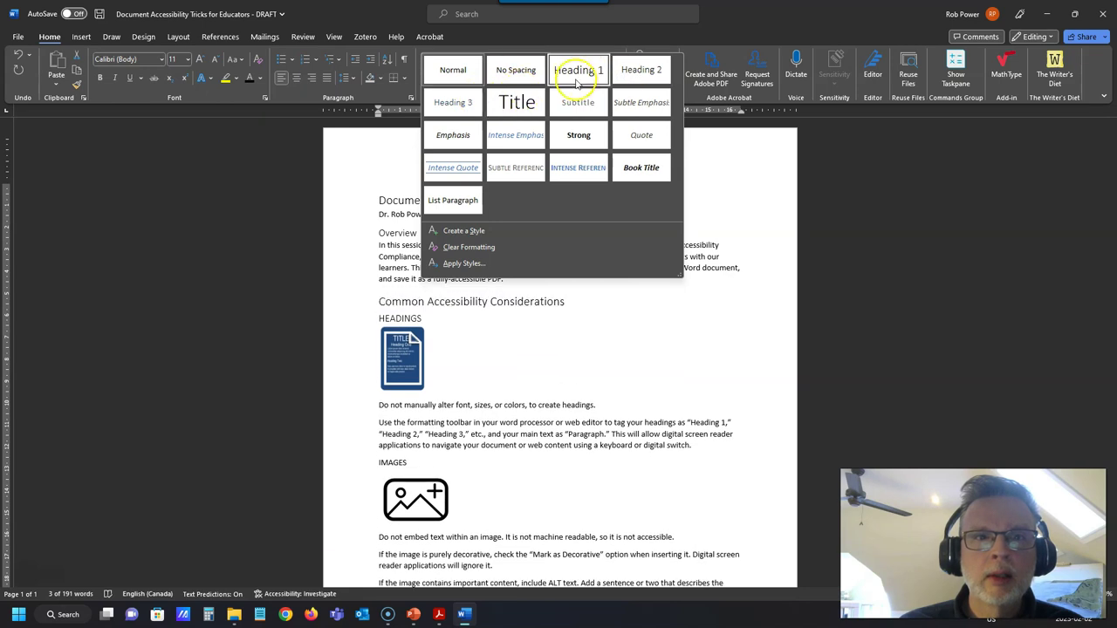
left_click(577, 75)
Make the IMAGES line a Heading 2.
scroll(568, 301, "down", 1)
scroll(559, 299, "down", 2)
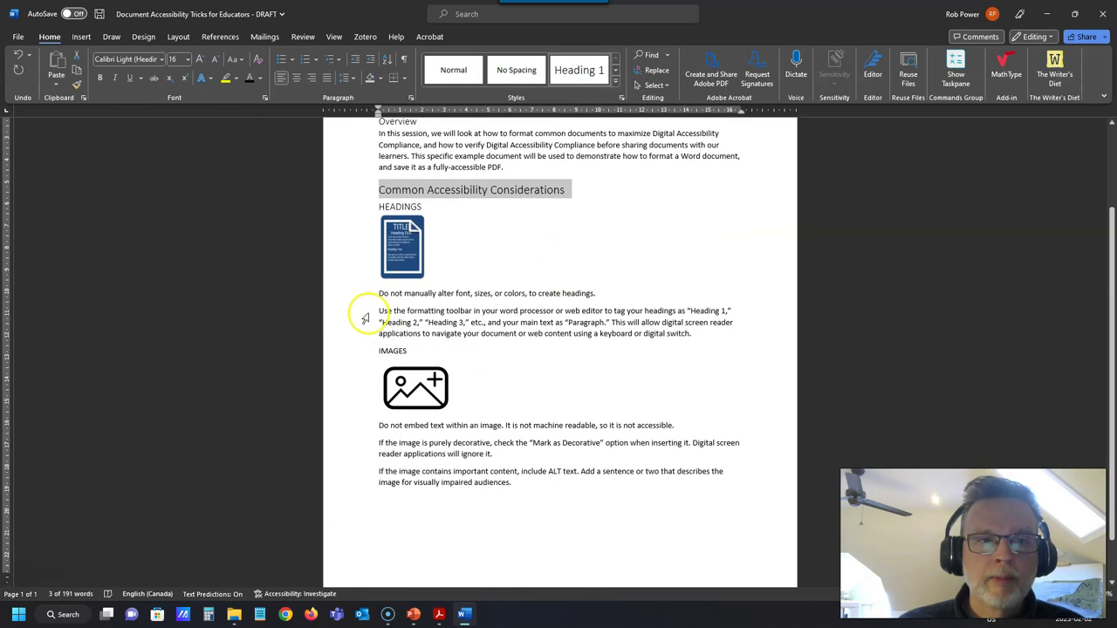
left_click(332, 351)
left_click(616, 82)
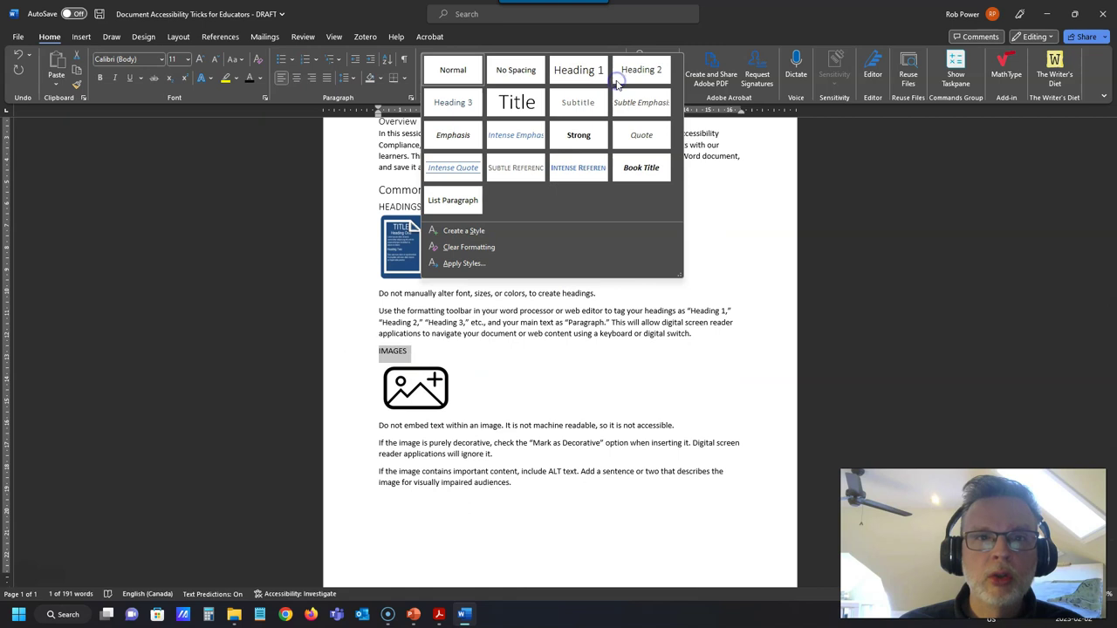
left_click(648, 75)
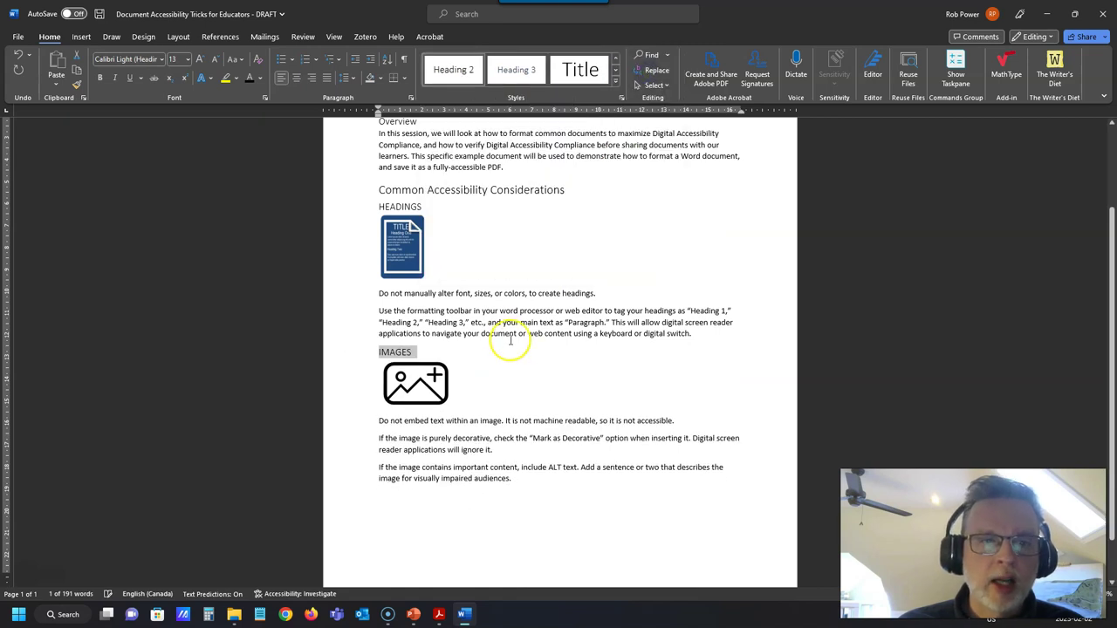
left_click(502, 334)
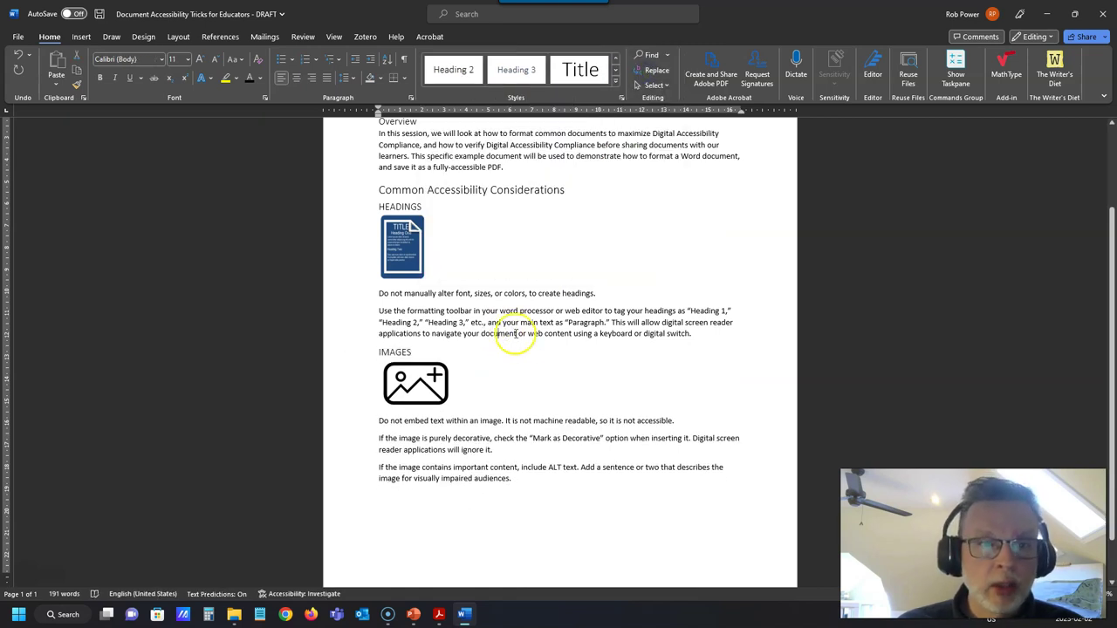
scroll(511, 325, "up", 3)
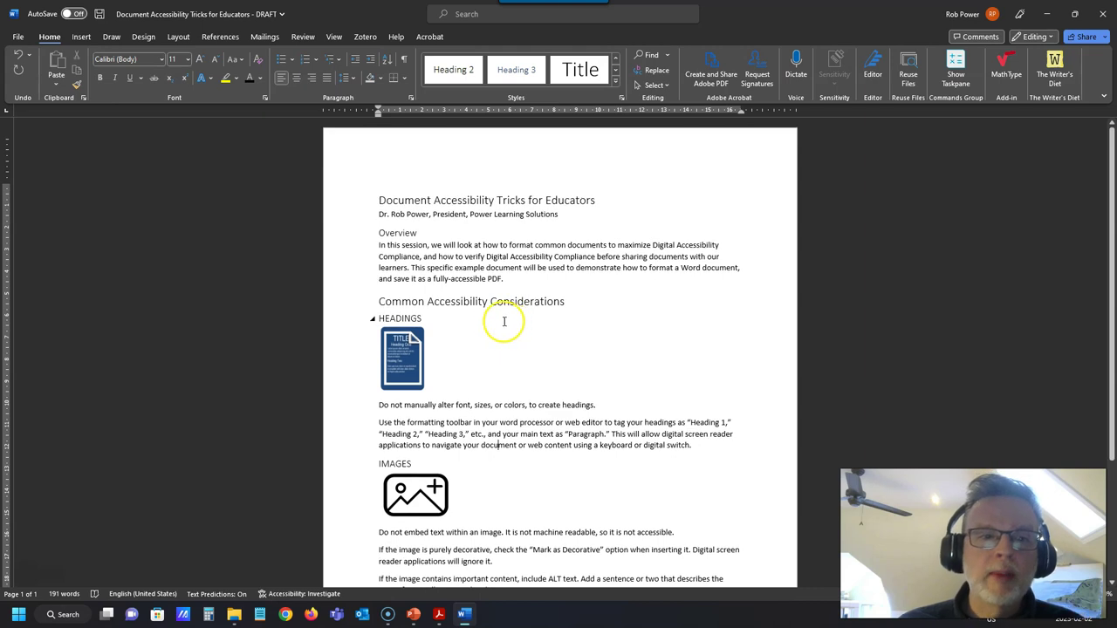
scroll(489, 319, "down", 1)
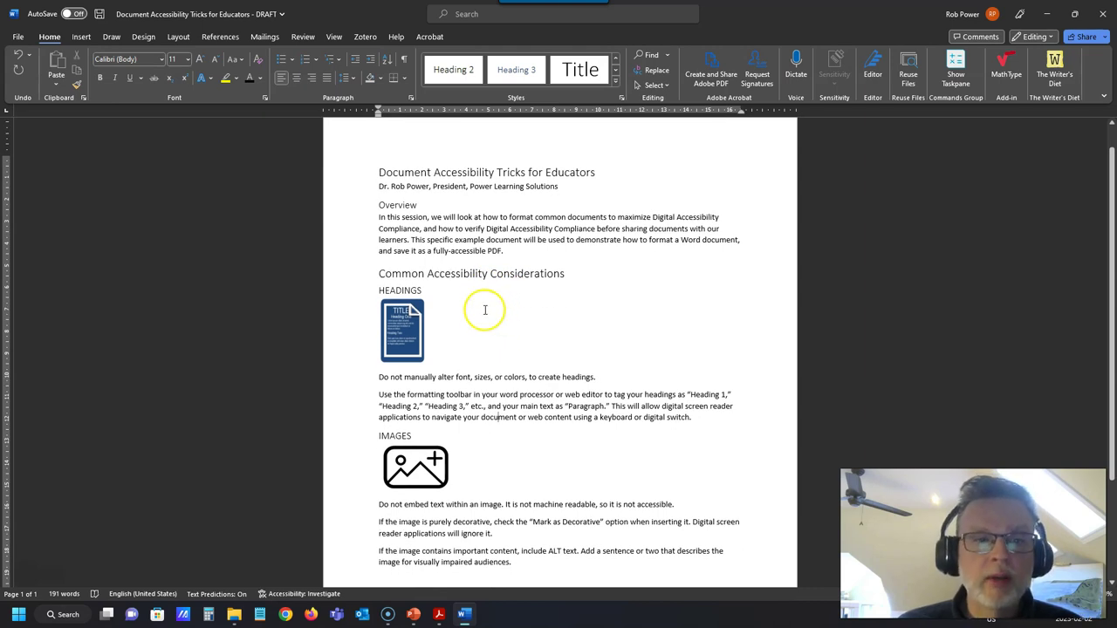
Give the Headings illustration the alt text 'An example of a document with proper heading structure'.
scroll(481, 317, "down", 2)
left_click(406, 276)
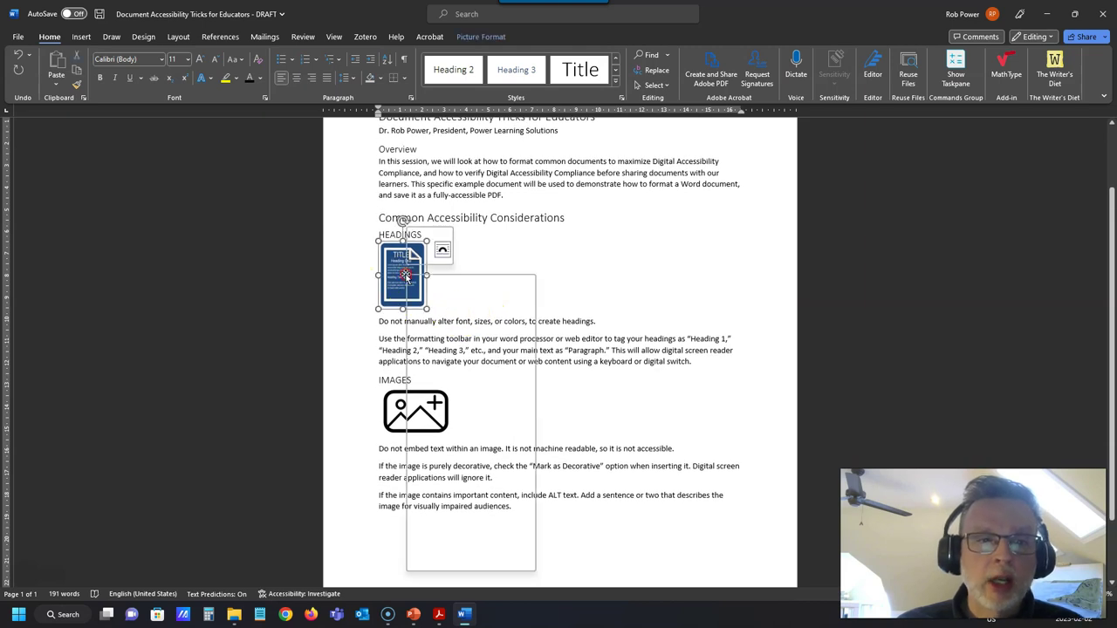
right_click(407, 278)
left_click(451, 530)
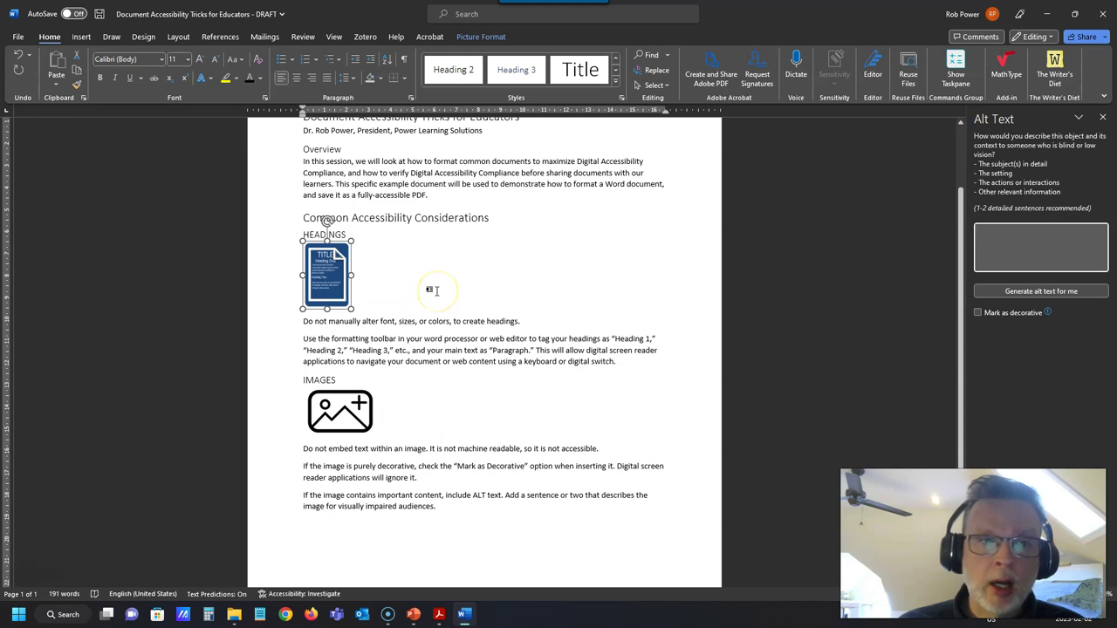
left_click(1000, 244)
type("A")
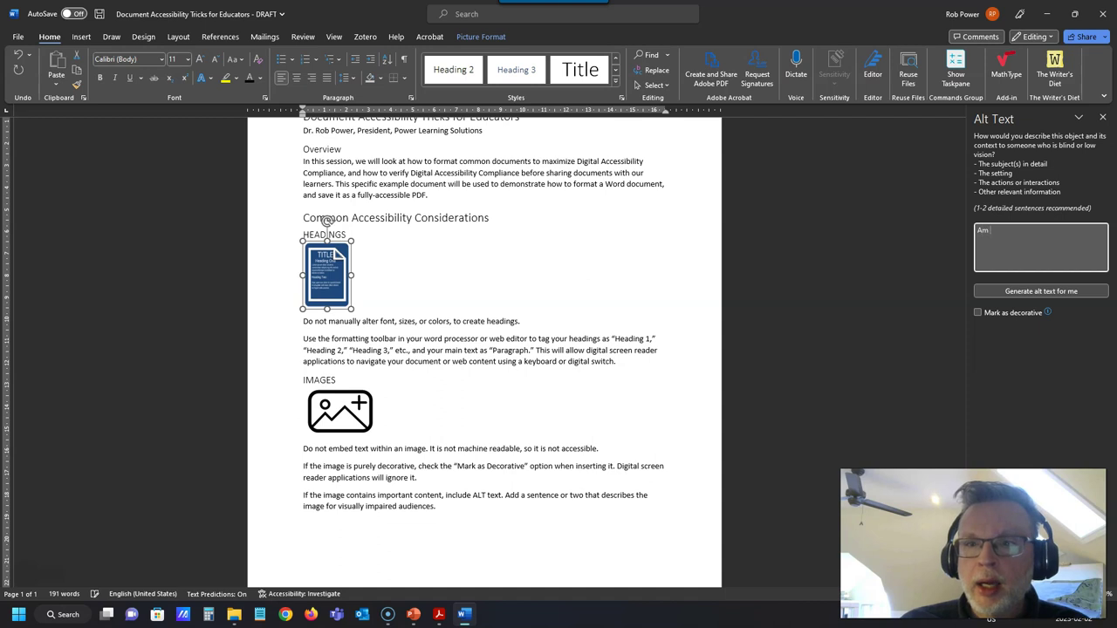
type("n example of a document with proper heading structure")
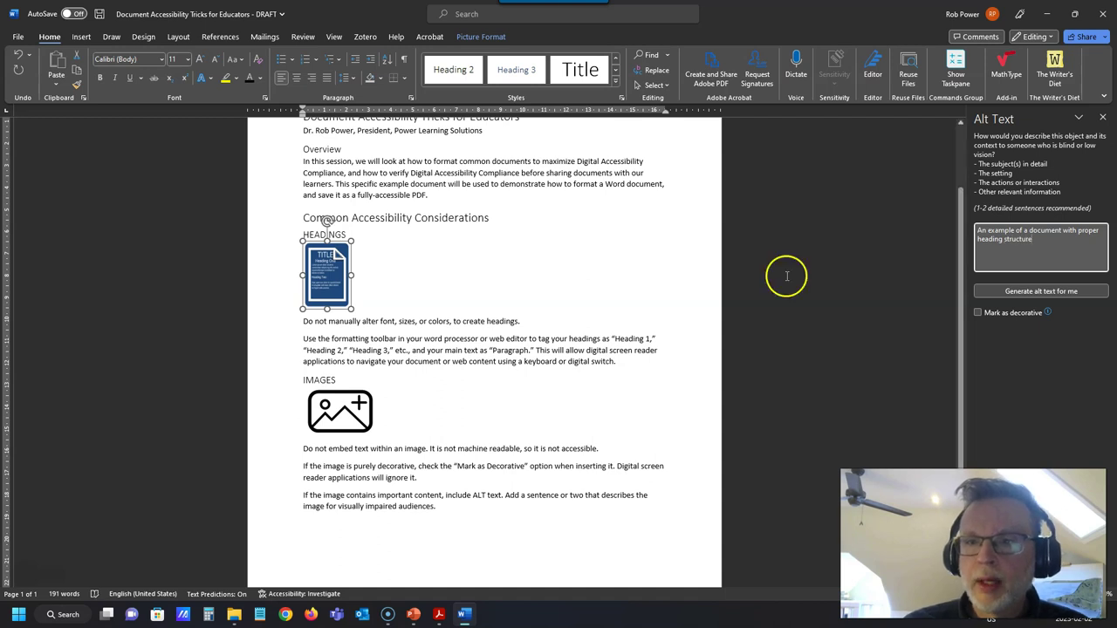
left_click(516, 290)
left_click(360, 413)
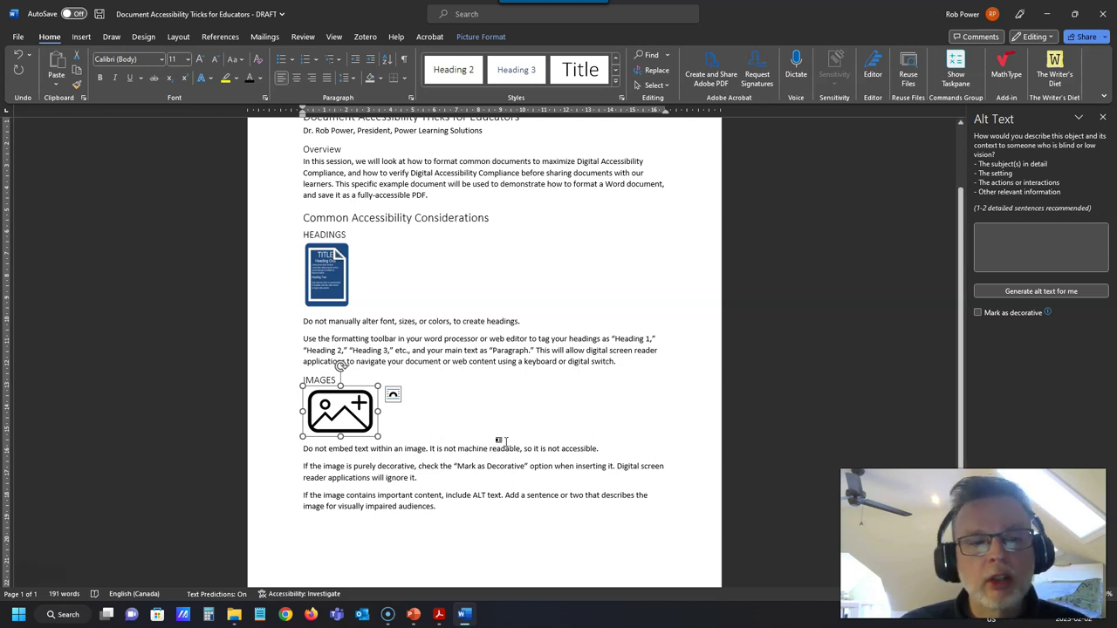
Tick Mark as decorative in the Alt Text pane for the picture under IMAGES.
left_click(498, 416)
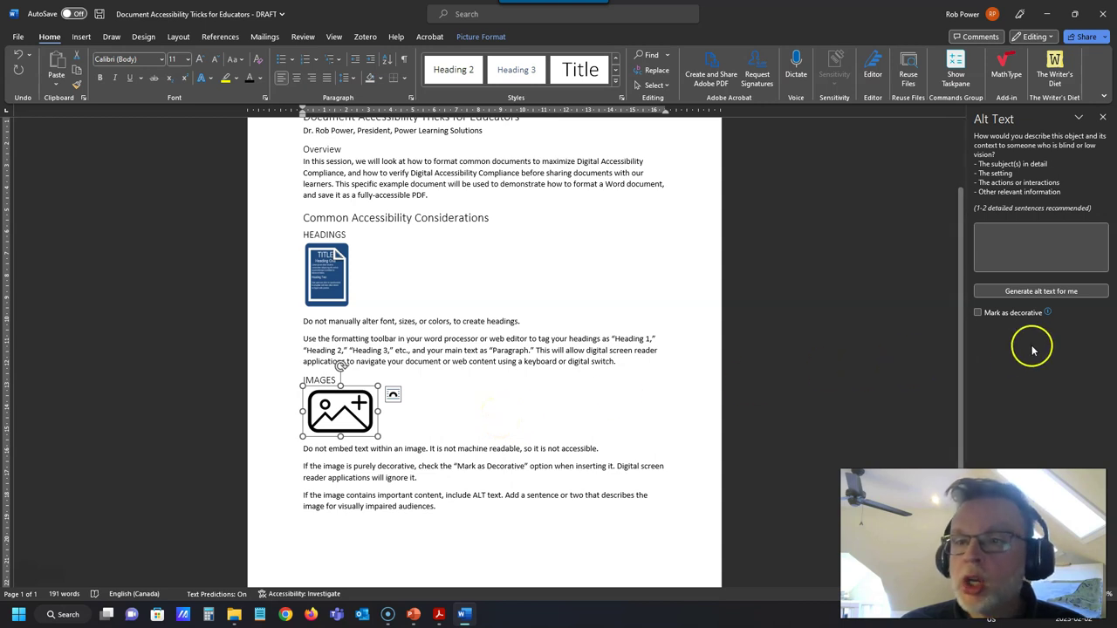
left_click(998, 253)
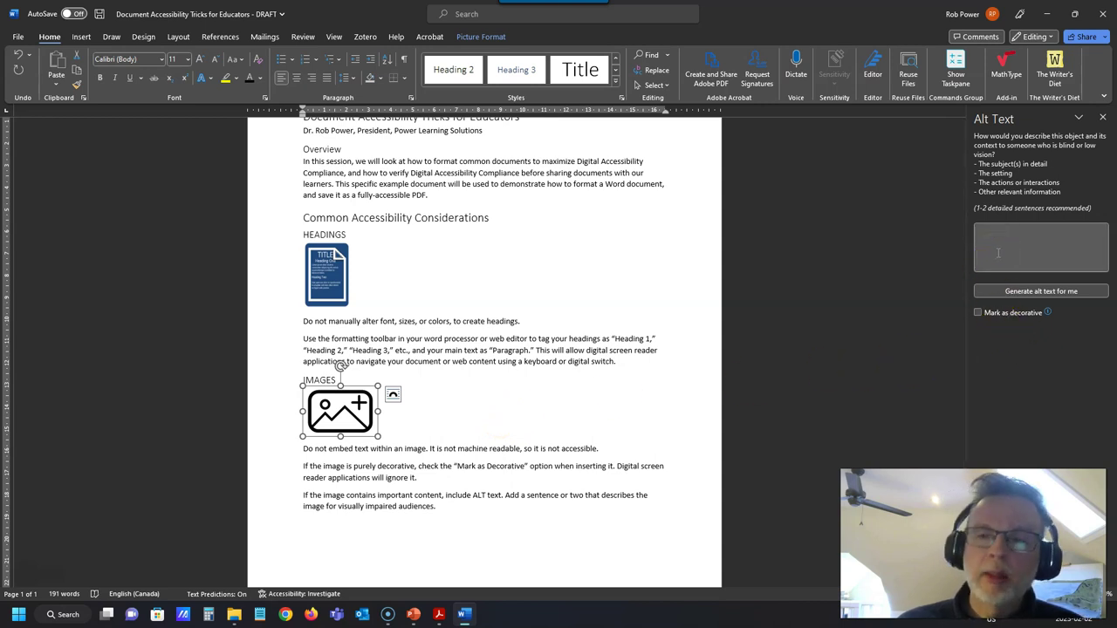
left_click(978, 313)
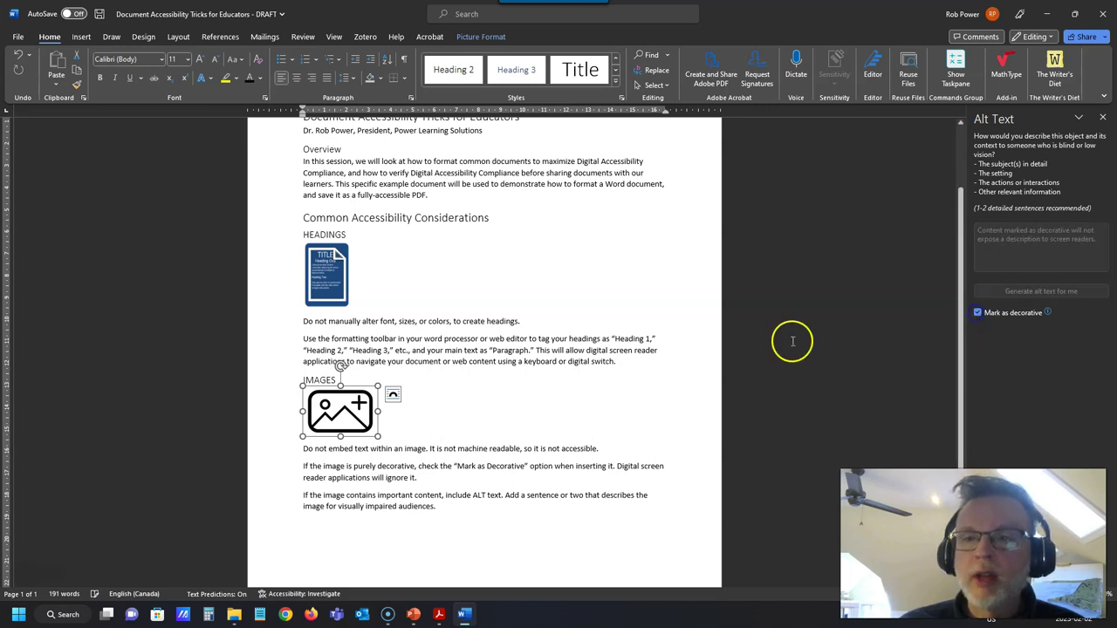
left_click(498, 380)
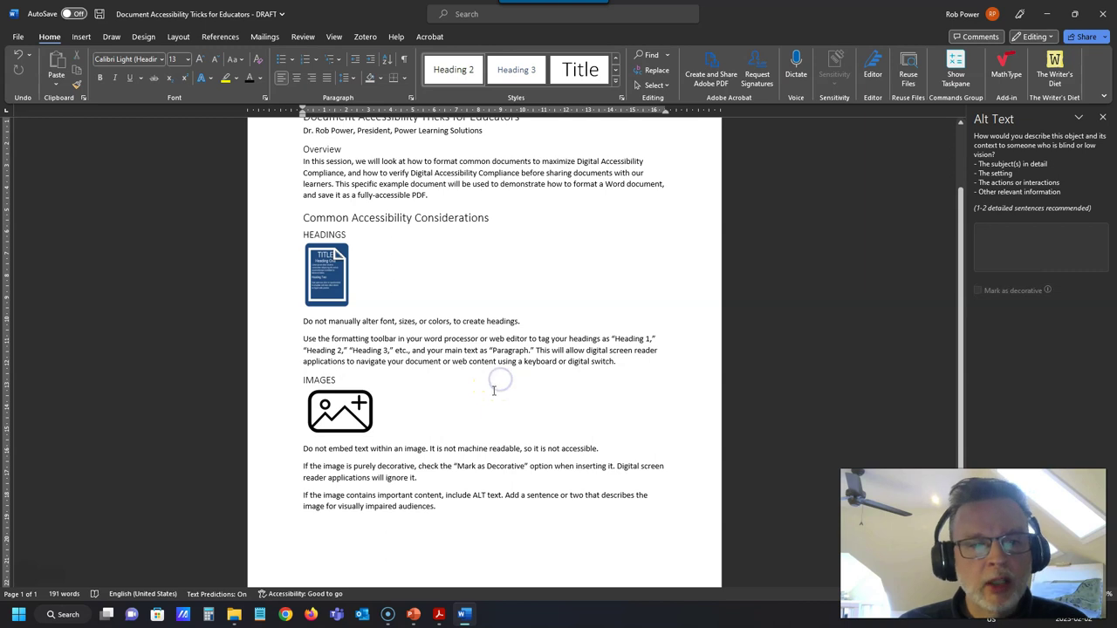
scroll(484, 391, "down", 2)
scroll(484, 392, "up", 4)
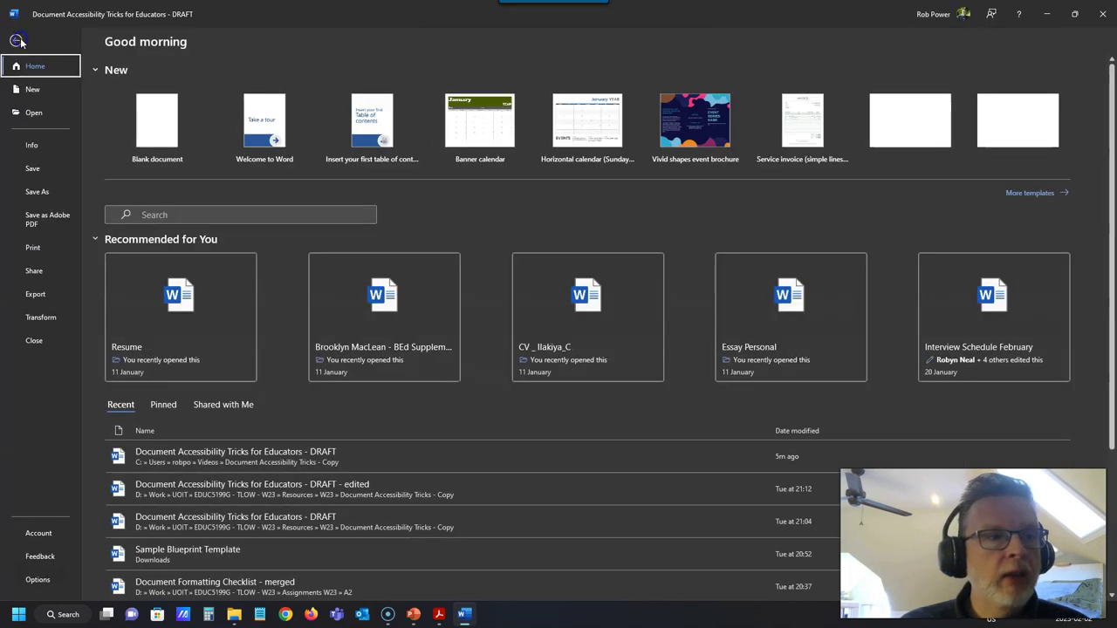
Save a copy with DRAFT in the file name replaced by 'Accessible Version'.
left_click(18, 37)
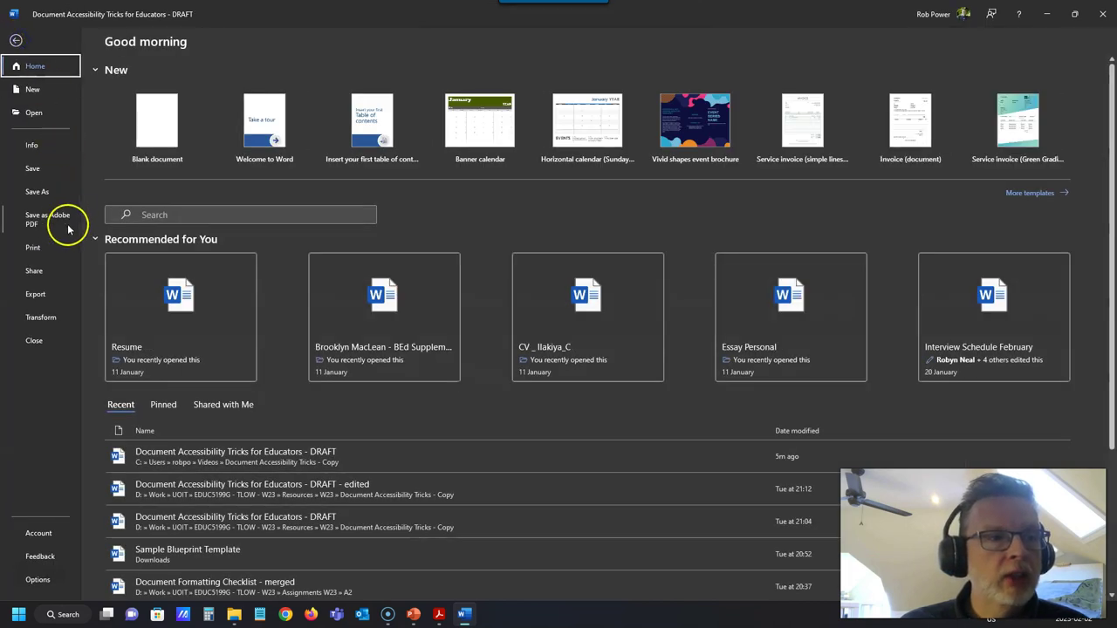
left_click(37, 191)
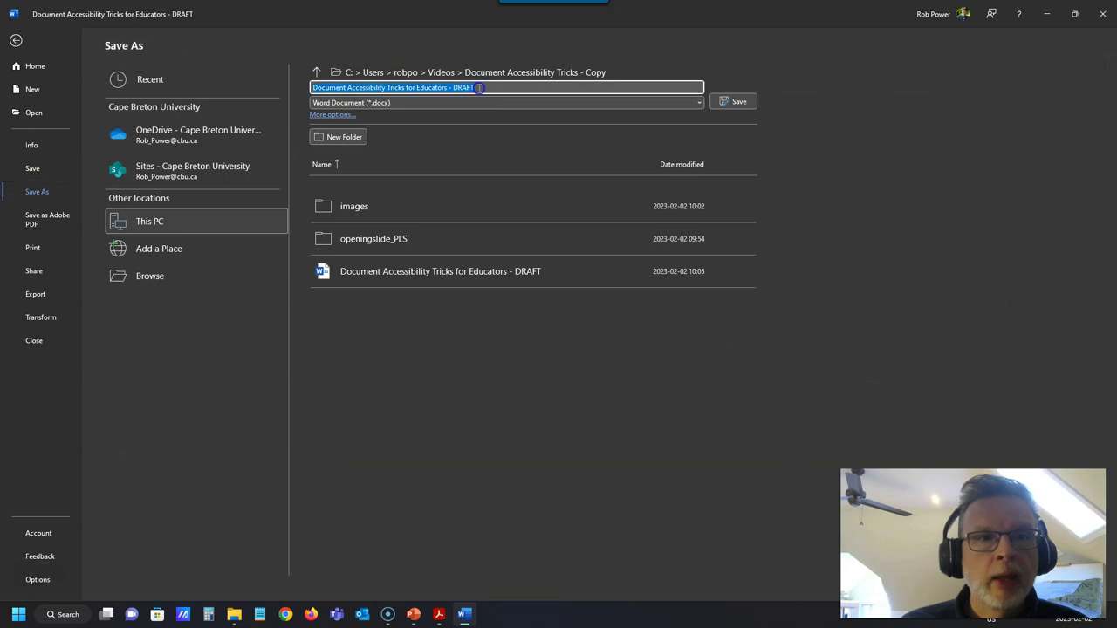
left_click_drag(475, 88, 453, 88)
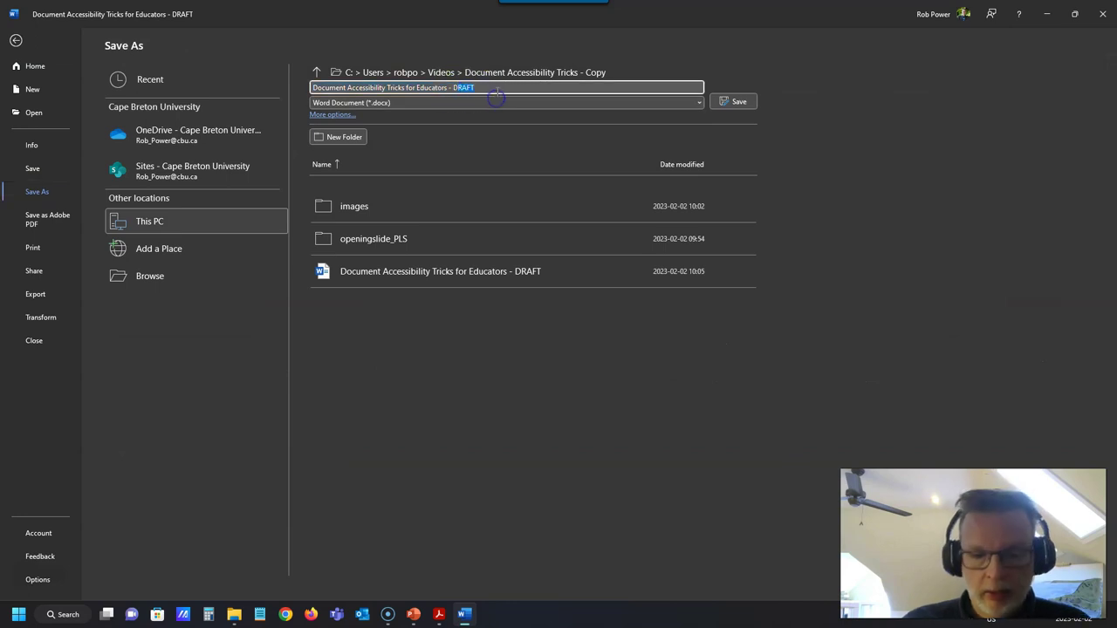
key("BackSpace")
type("ccessible Version")
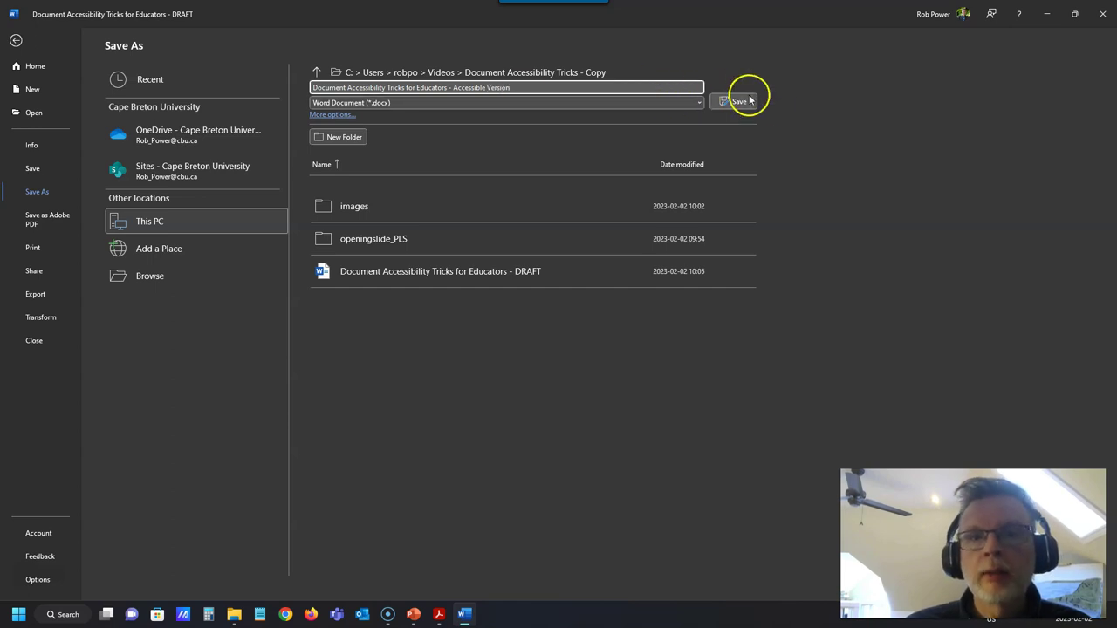
left_click(737, 101)
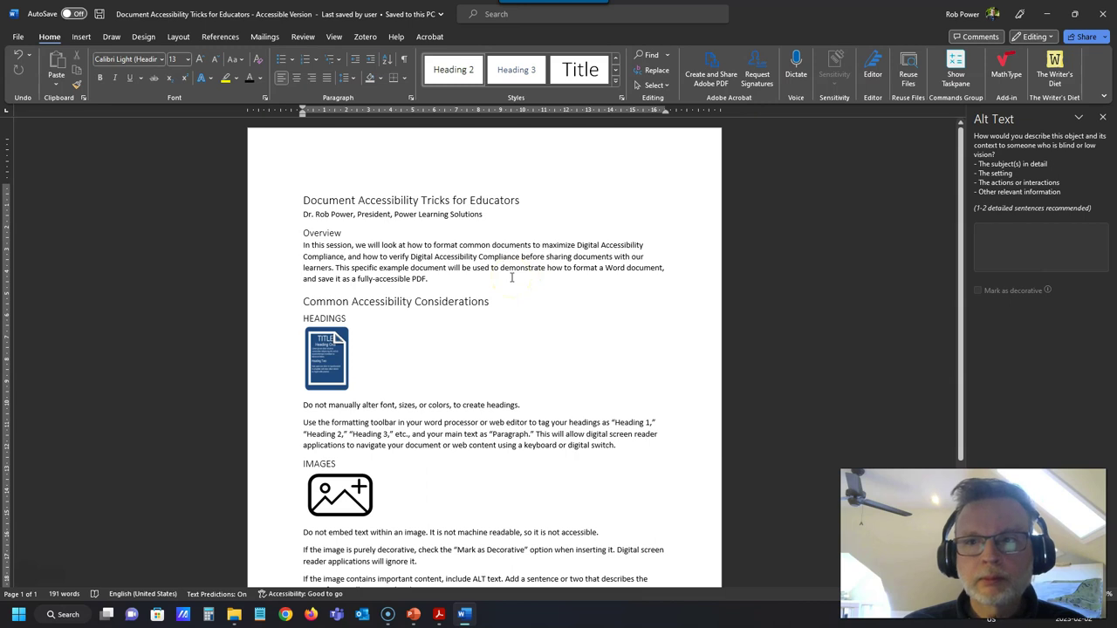
Export the Accessible Version document to a tagged Adobe PDF under the same name.
left_click(18, 39)
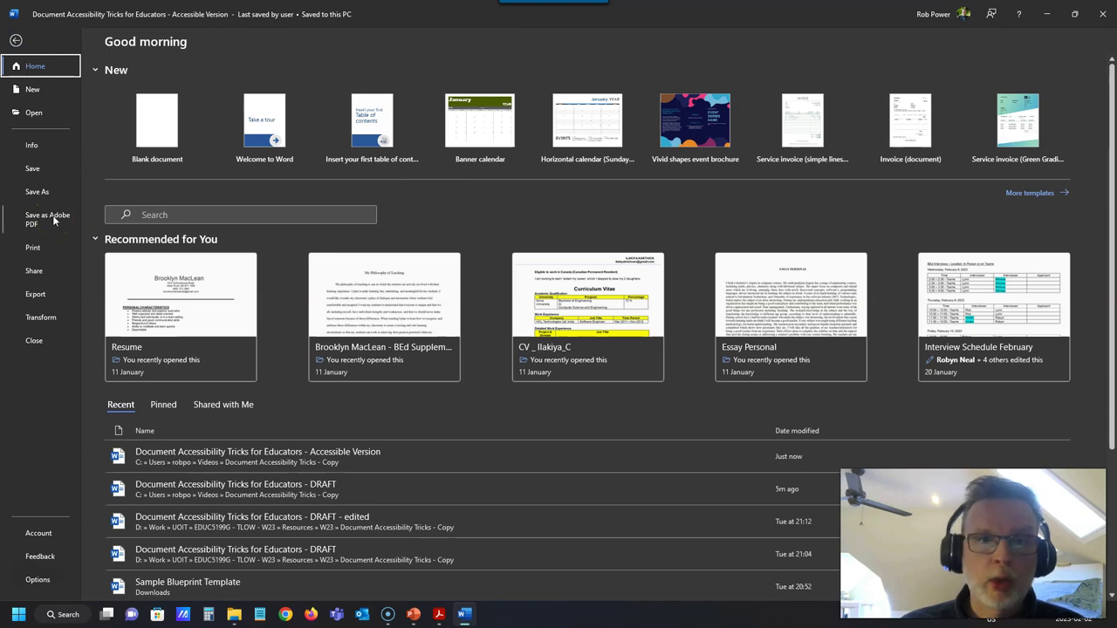
key("Escape")
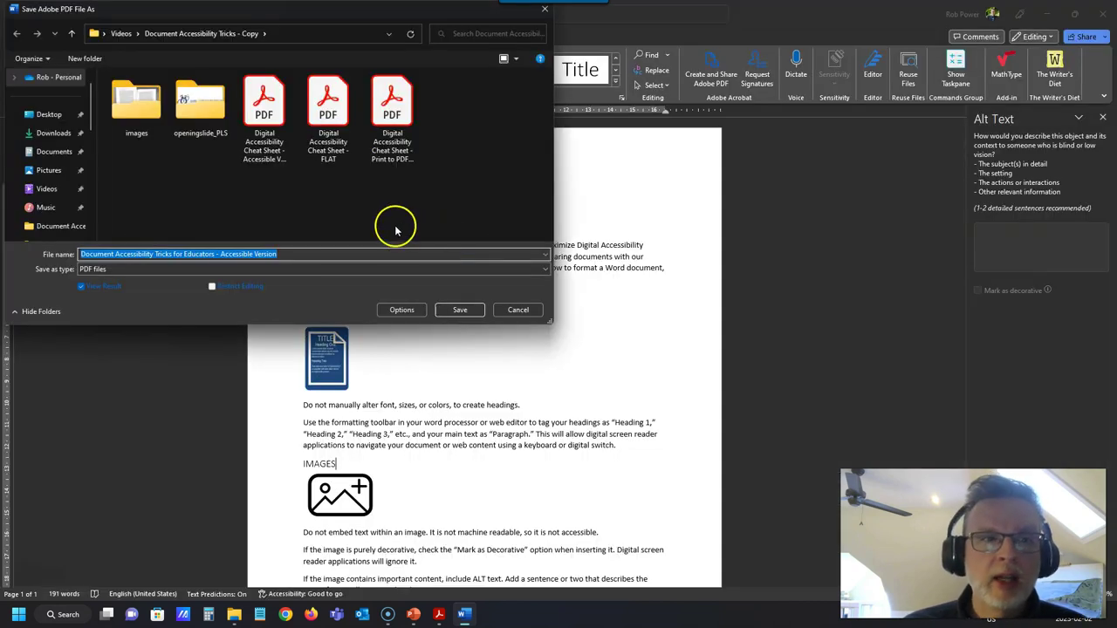
left_click(454, 310)
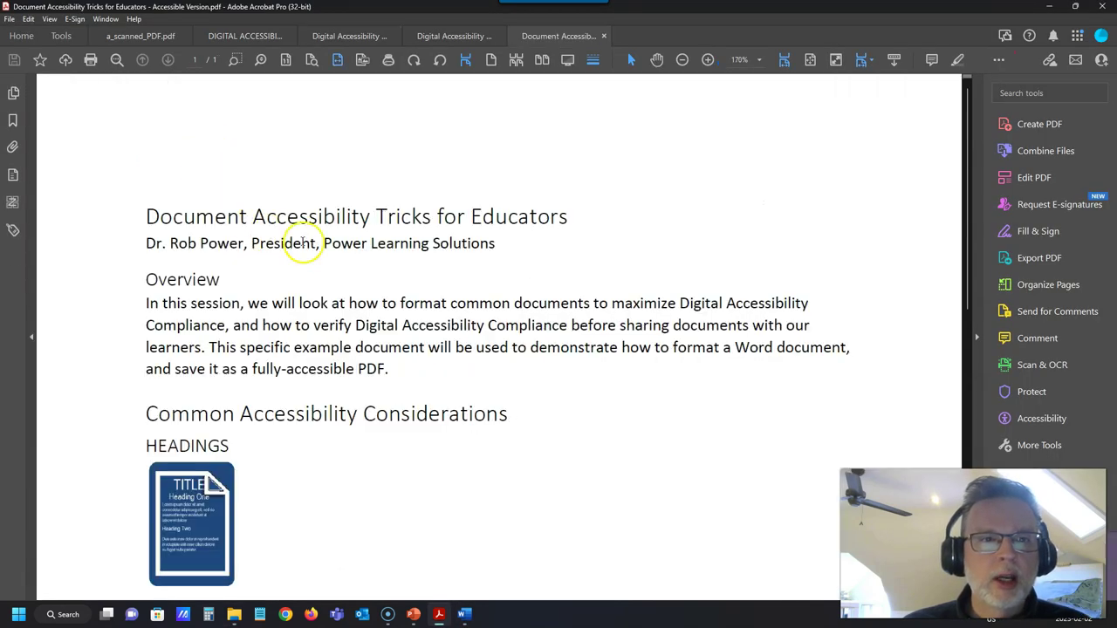
Select the PDF's title and Overview paragraph to confirm they are real text, then return to Word.
left_click_drag(153, 219, 487, 250)
left_click(424, 291)
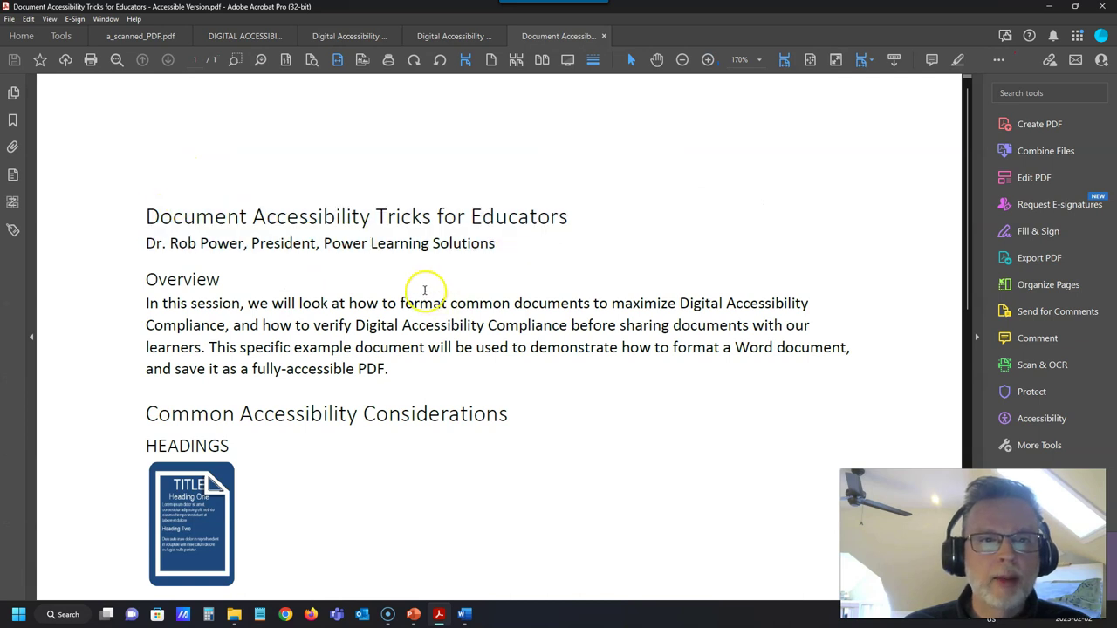
left_click_drag(140, 270, 443, 349)
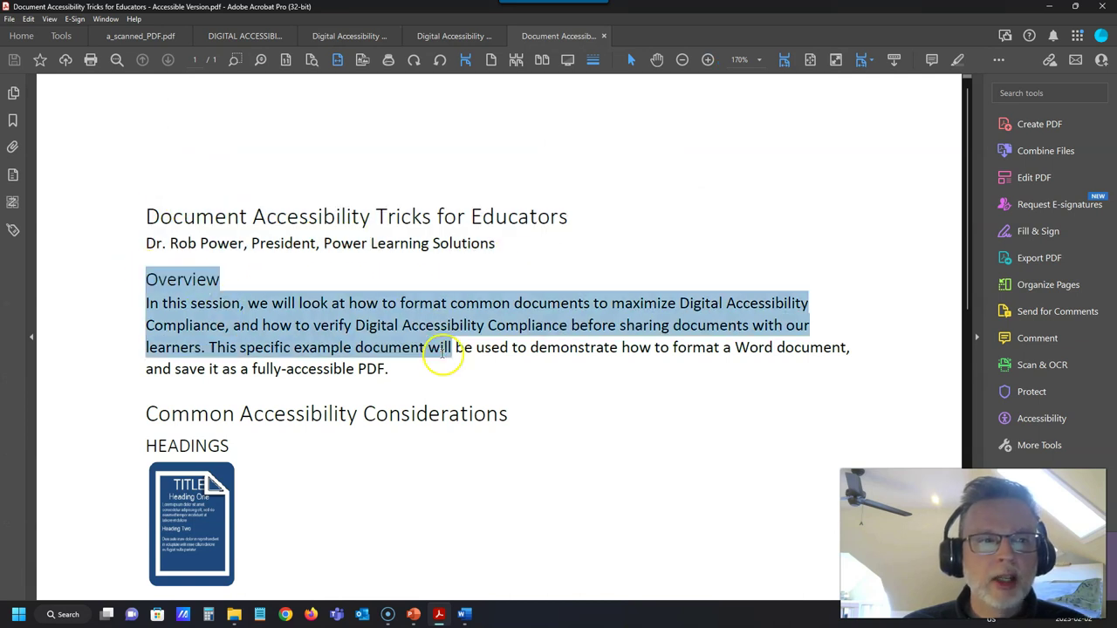
left_click(334, 365)
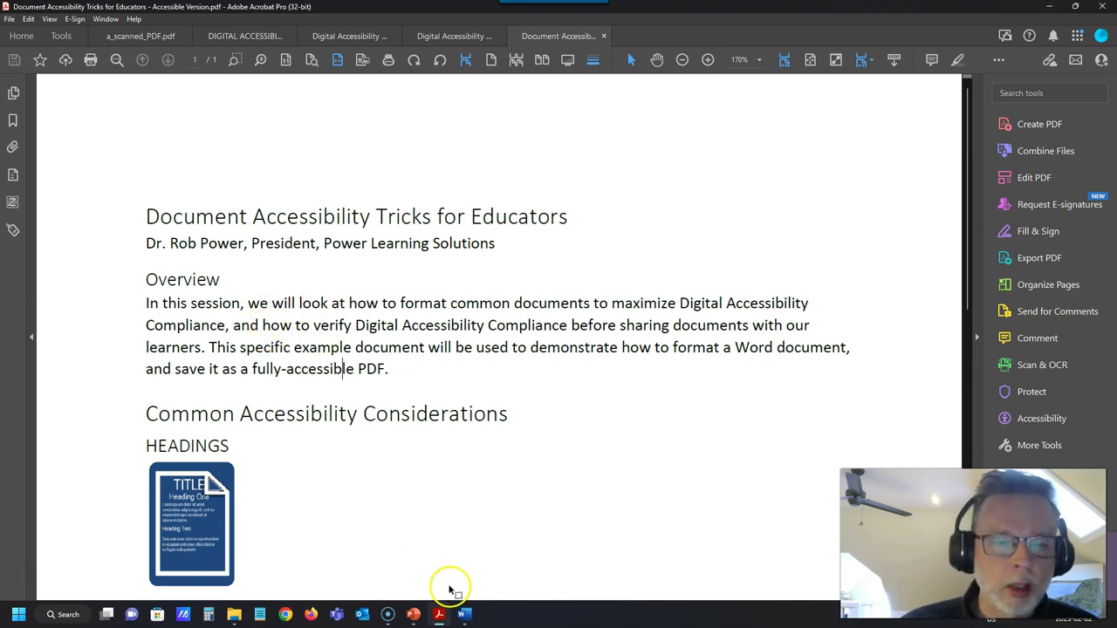
left_click(464, 613)
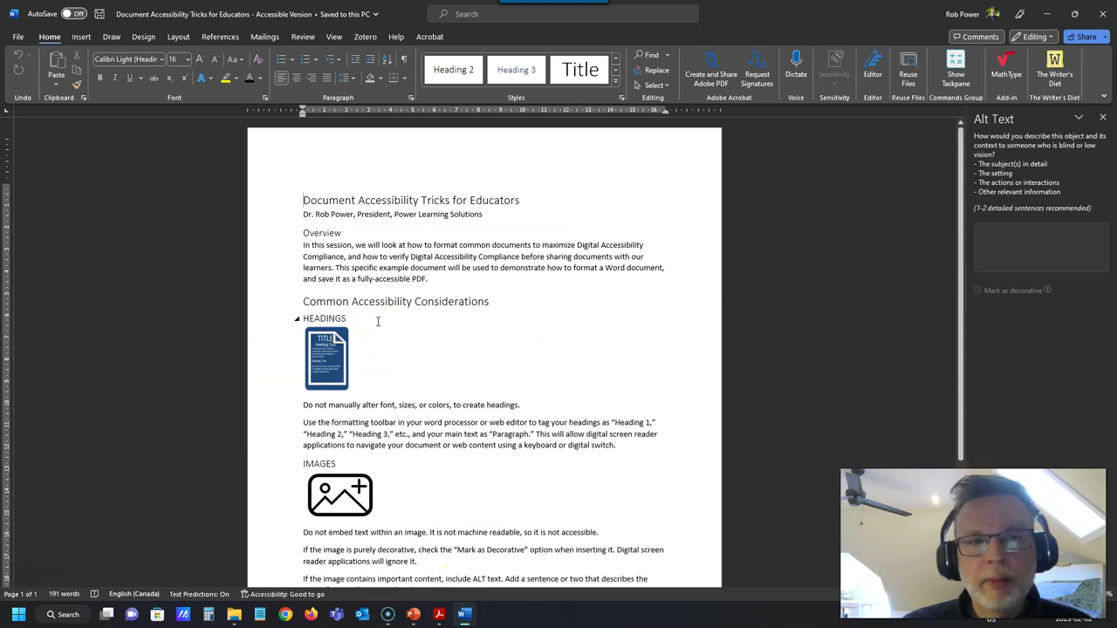
Print the Accessible Version document with Adobe PDF as the printer.
left_click(371, 314)
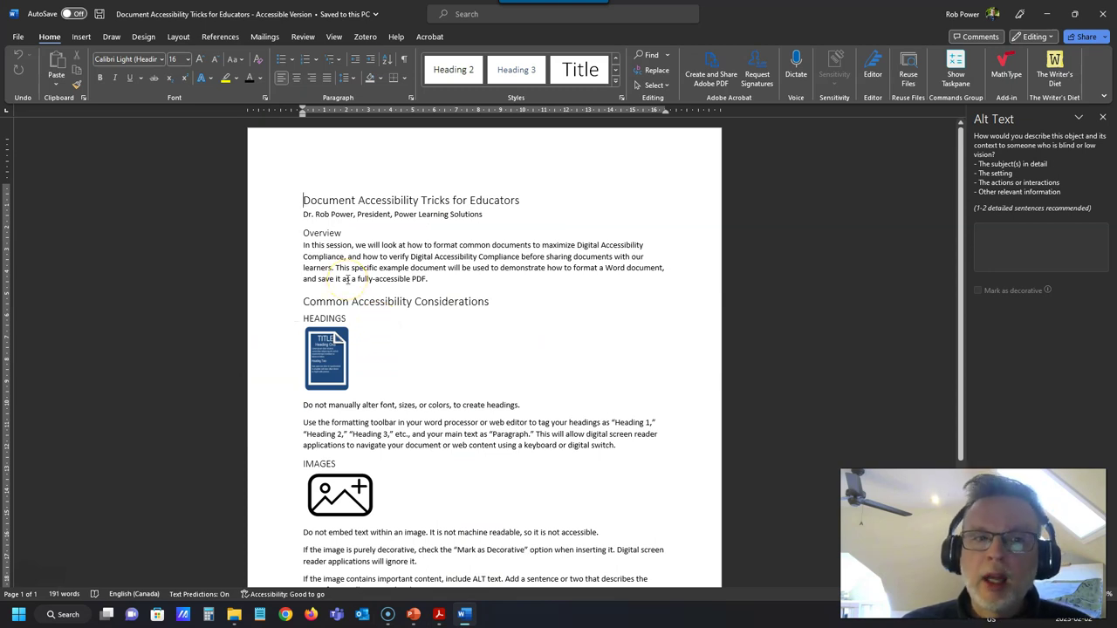
left_click(18, 36)
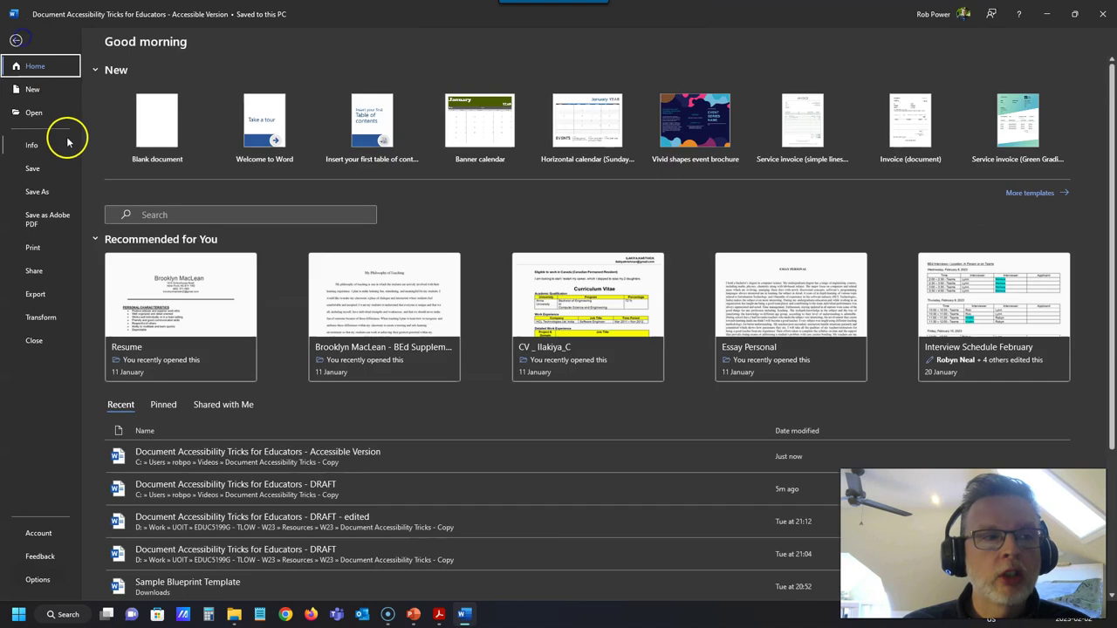
left_click(46, 251)
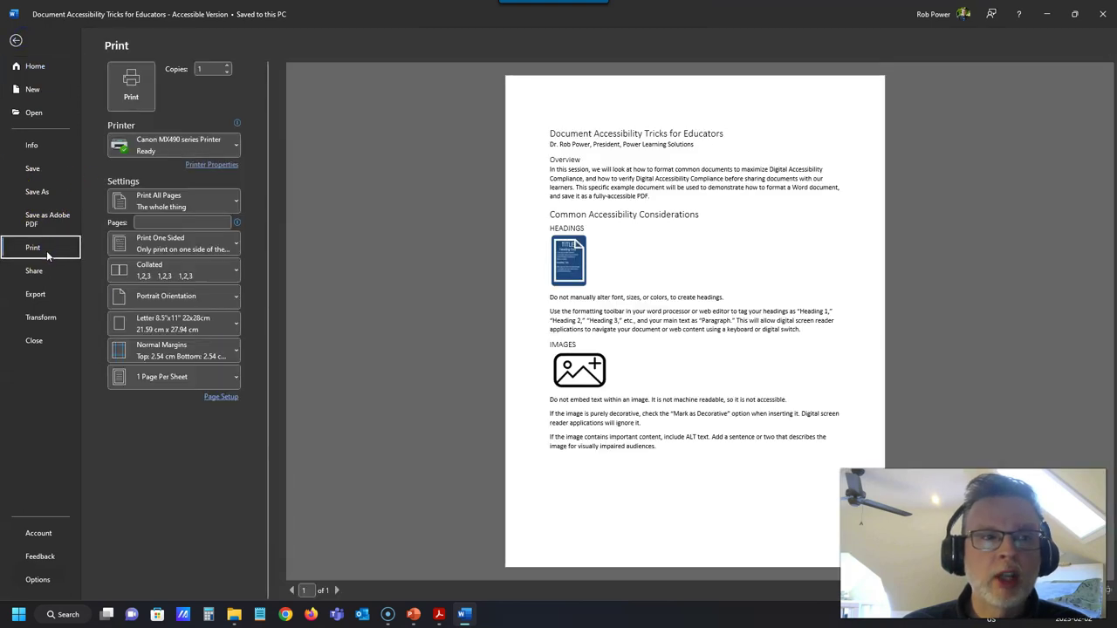
left_click(199, 145)
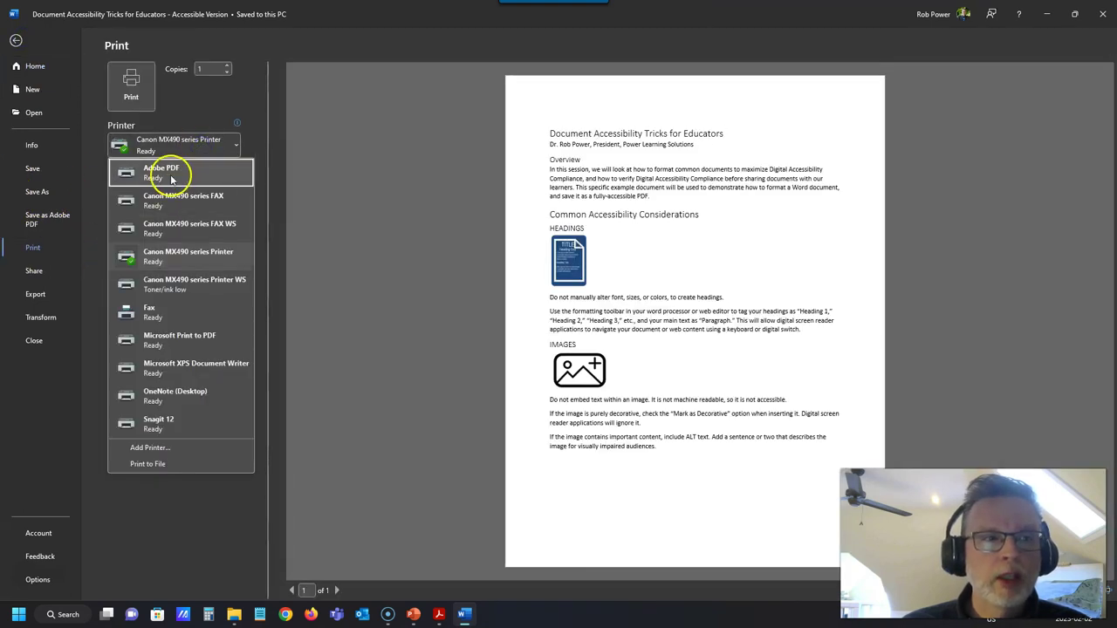
left_click(172, 177)
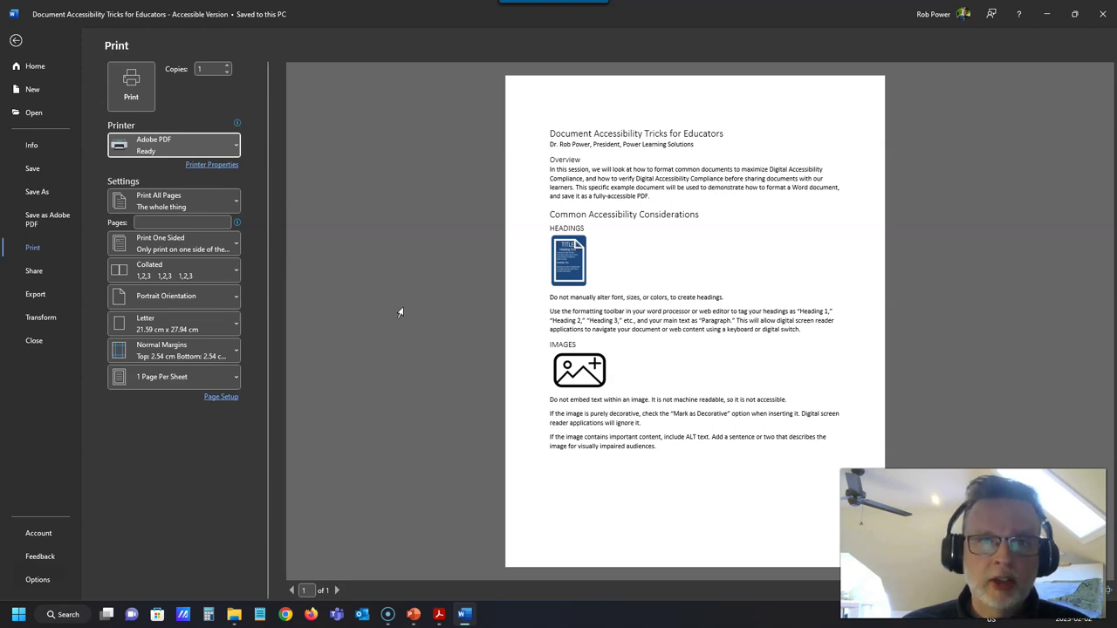
left_click(409, 279)
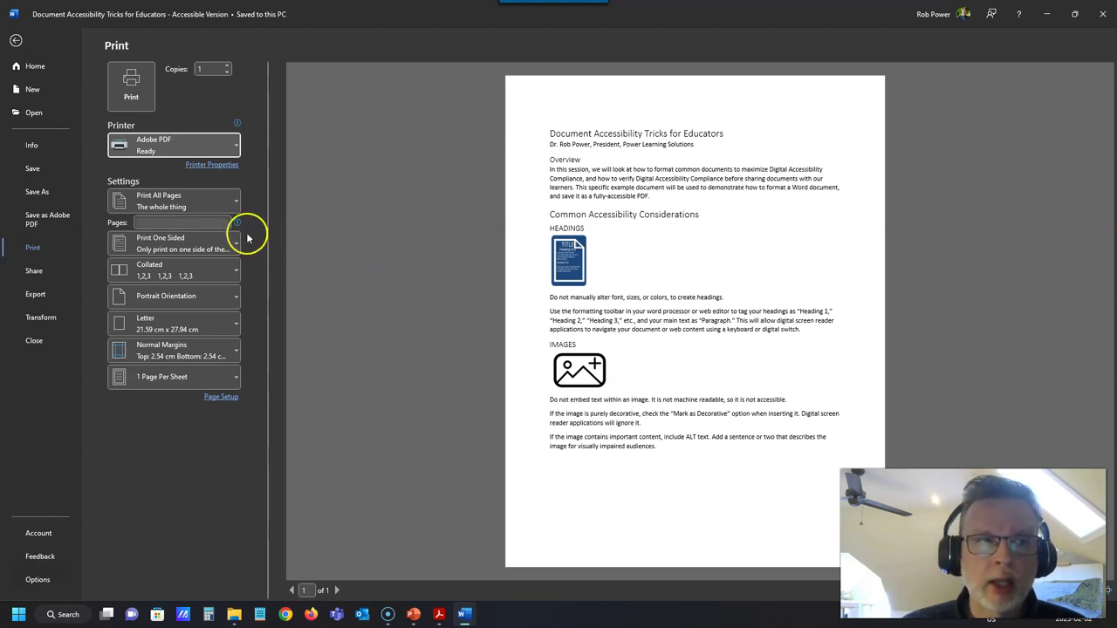
left_click(131, 83)
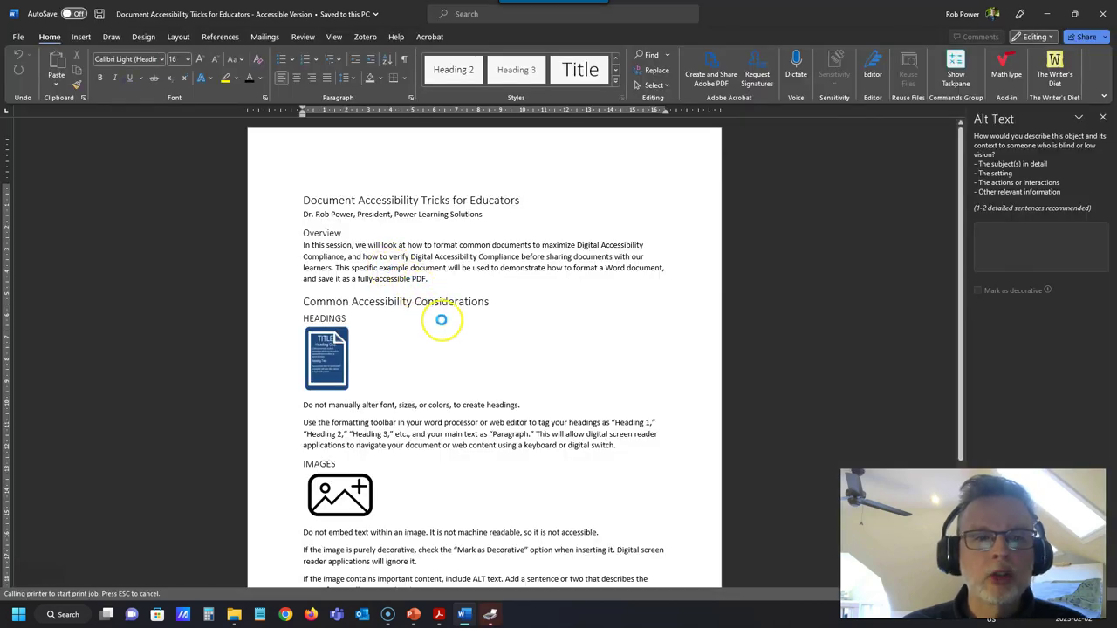